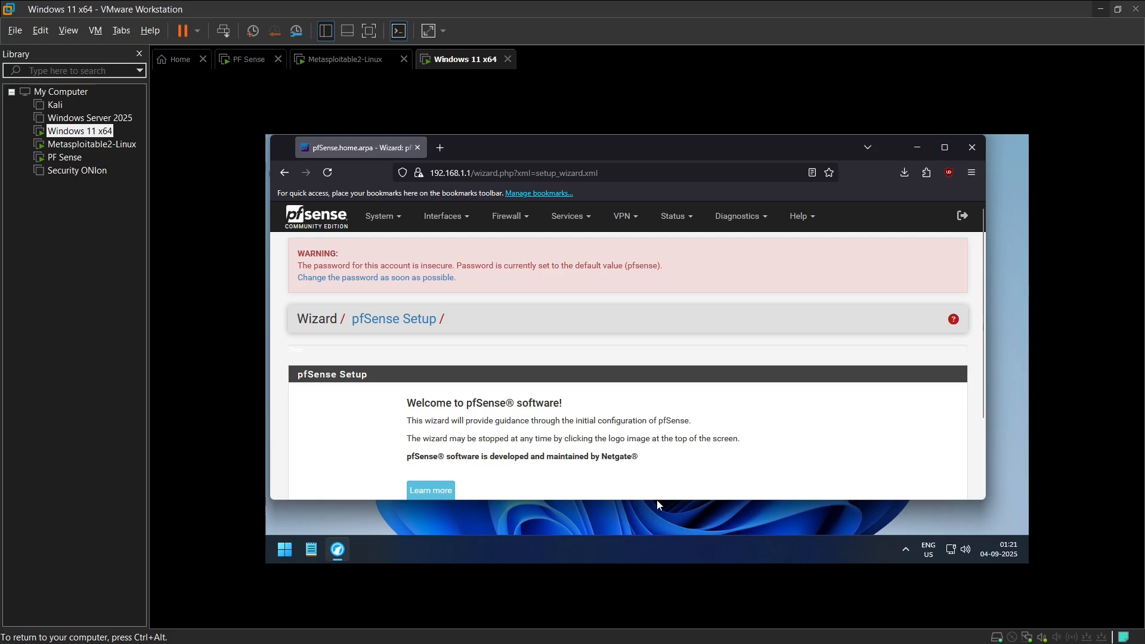
Step: Enlarge the browser window showing the pfSense wizard downward and shift it slightly across the desktop
{"action": "left_click_drag", "start_coordinate": [663, 501], "coordinate": [665, 529]}
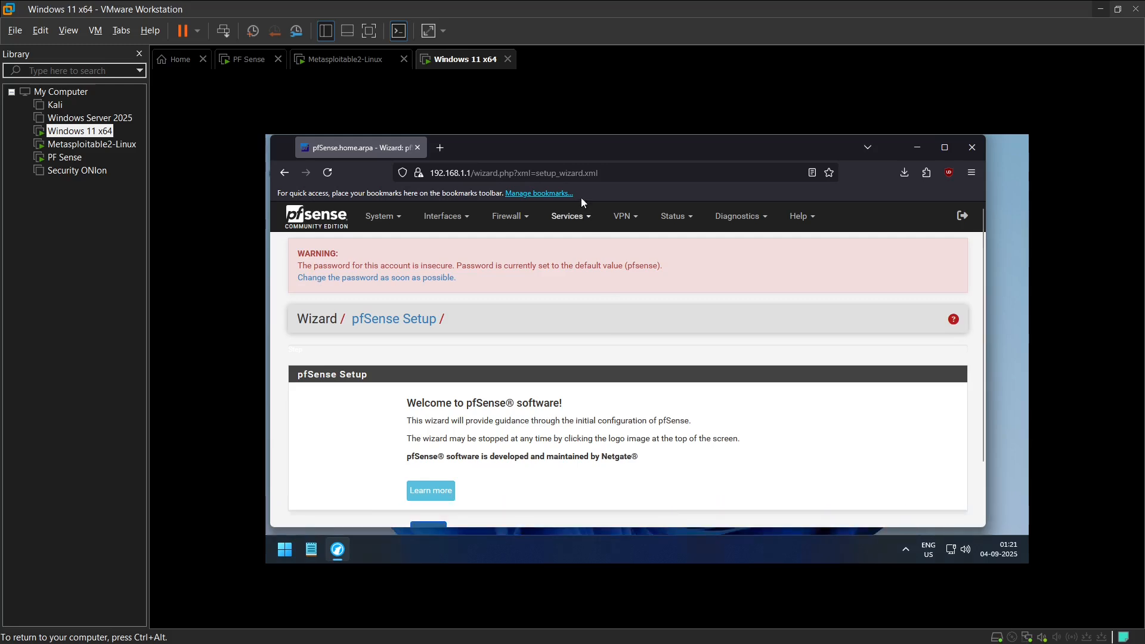
{"action": "left_click_drag", "start_coordinate": [577, 145], "coordinate": [588, 144]}
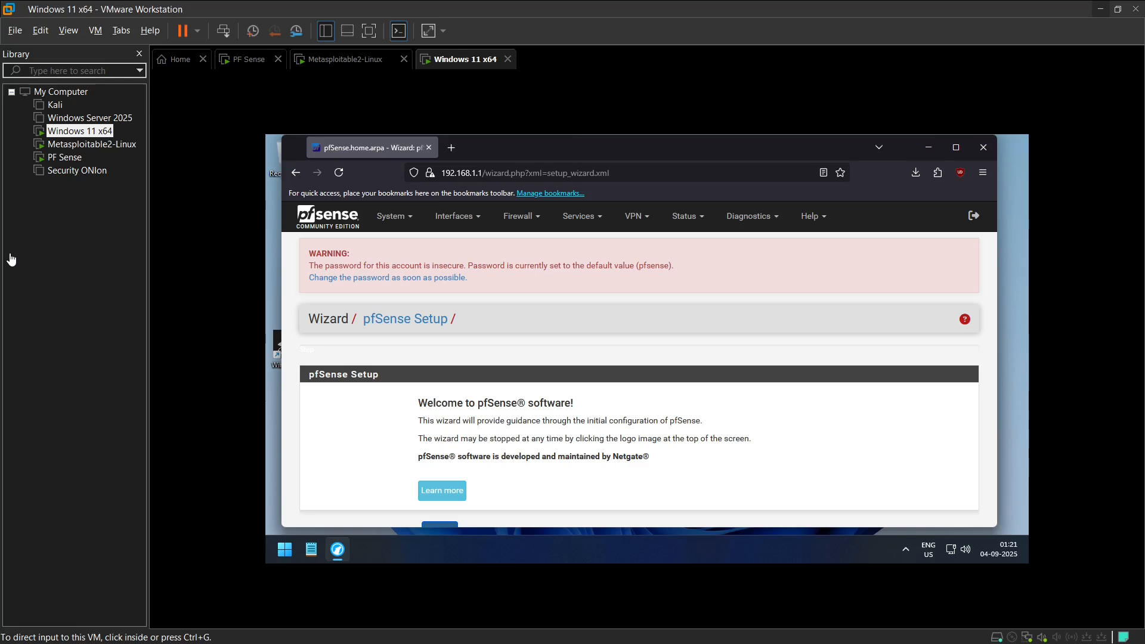
Step: Switch to the PF Sense virtual machine and open its hardware settings
{"action": "left_click", "coordinate": [65, 158]}
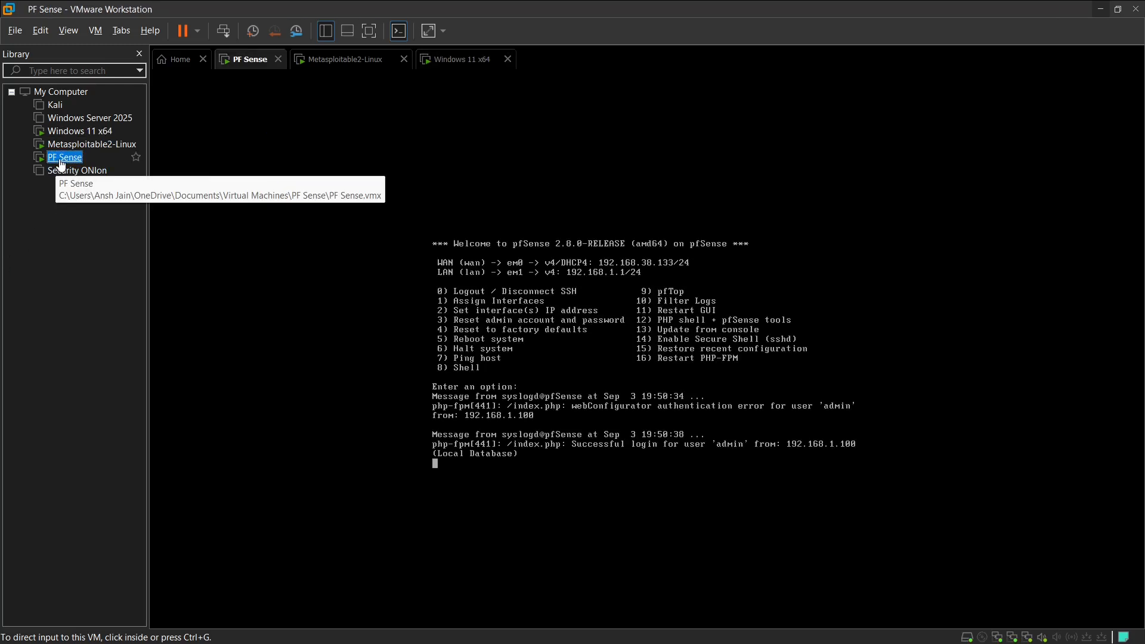
{"action": "right_click", "coordinate": [64, 158]}
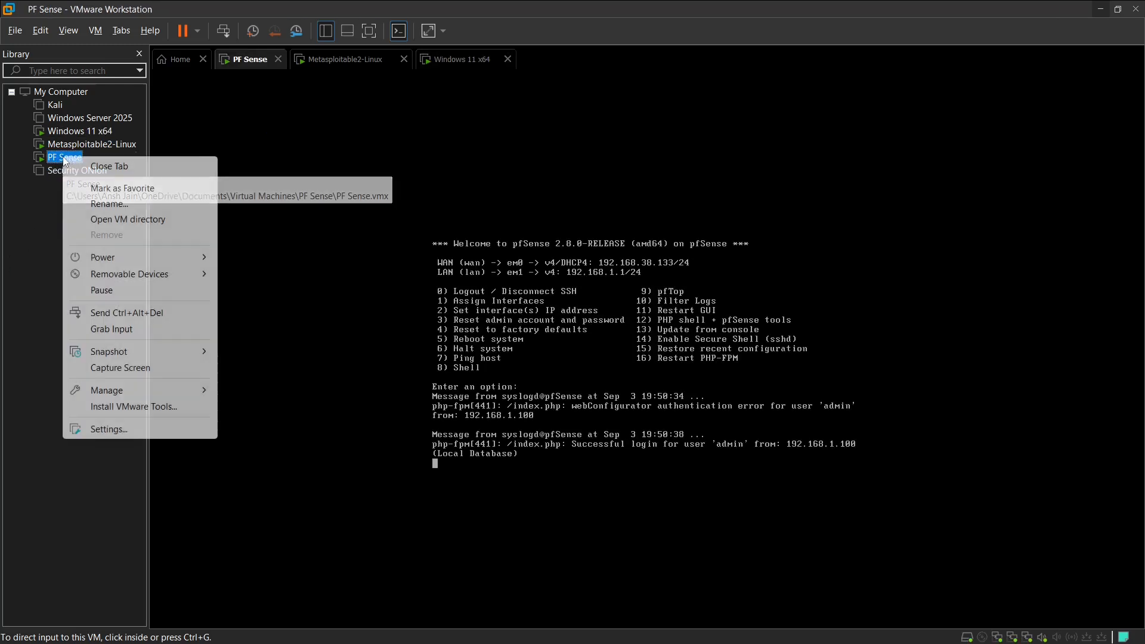
{"action": "left_click", "coordinate": [108, 429]}
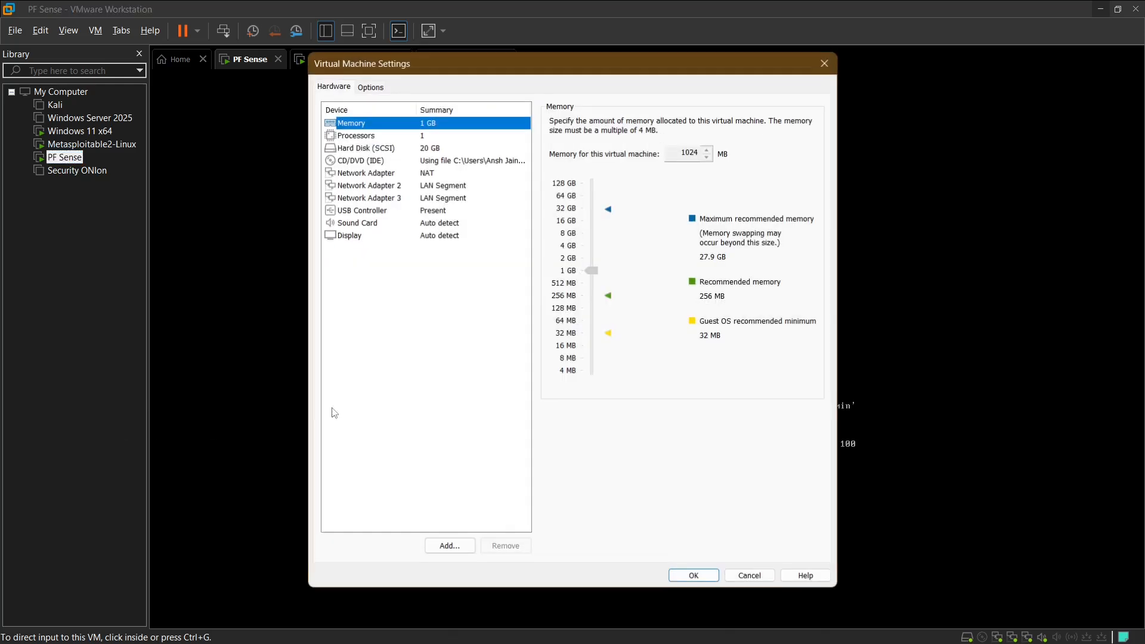
{"action": "left_click", "coordinate": [460, 308]}
{"action": "left_click", "coordinate": [460, 296]}
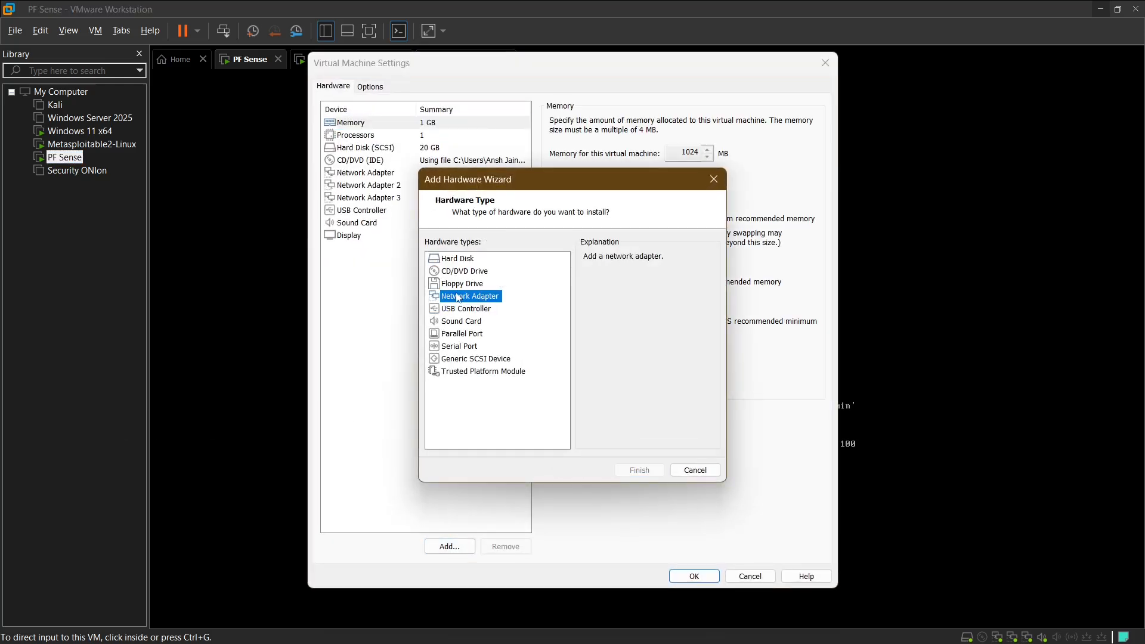
{"action": "left_click", "coordinate": [688, 473]}
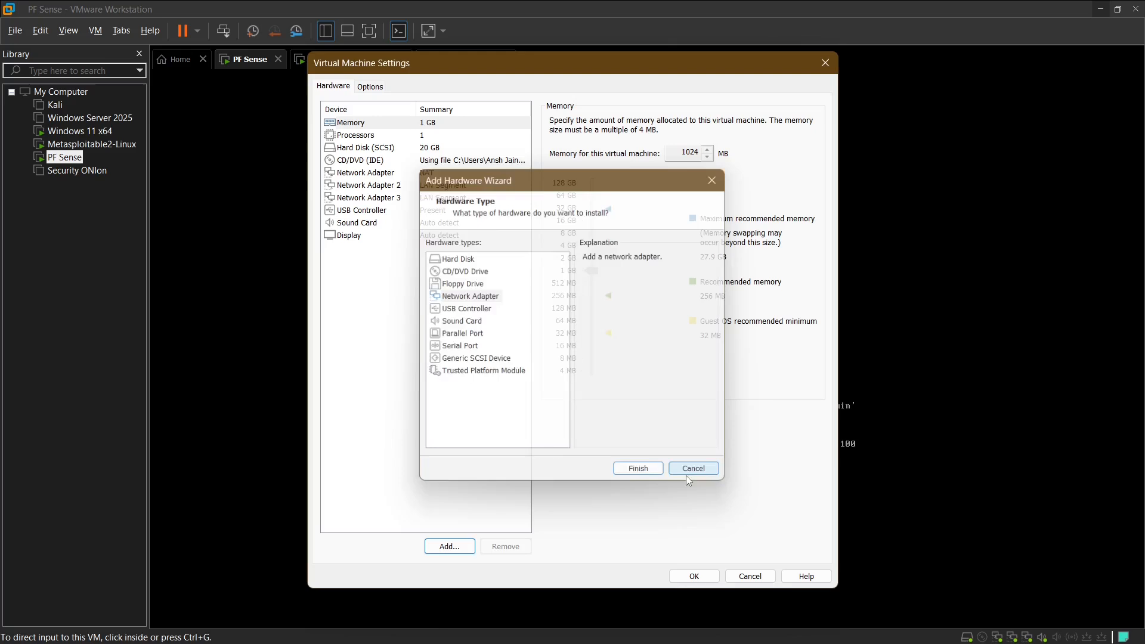
Step: Examine the LAN segment assigned to Network Adapter 3 and the list of global LAN segments
{"action": "left_click", "coordinate": [373, 198]}
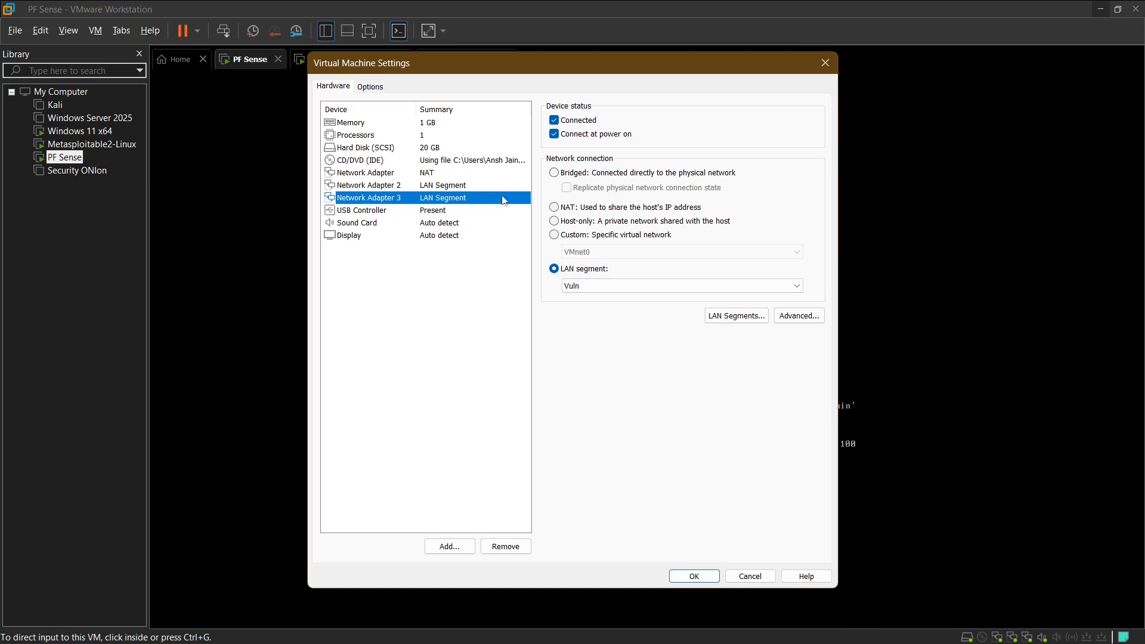
{"action": "left_click", "coordinate": [578, 286]}
{"action": "left_click", "coordinate": [657, 357]}
{"action": "left_click", "coordinate": [730, 323]}
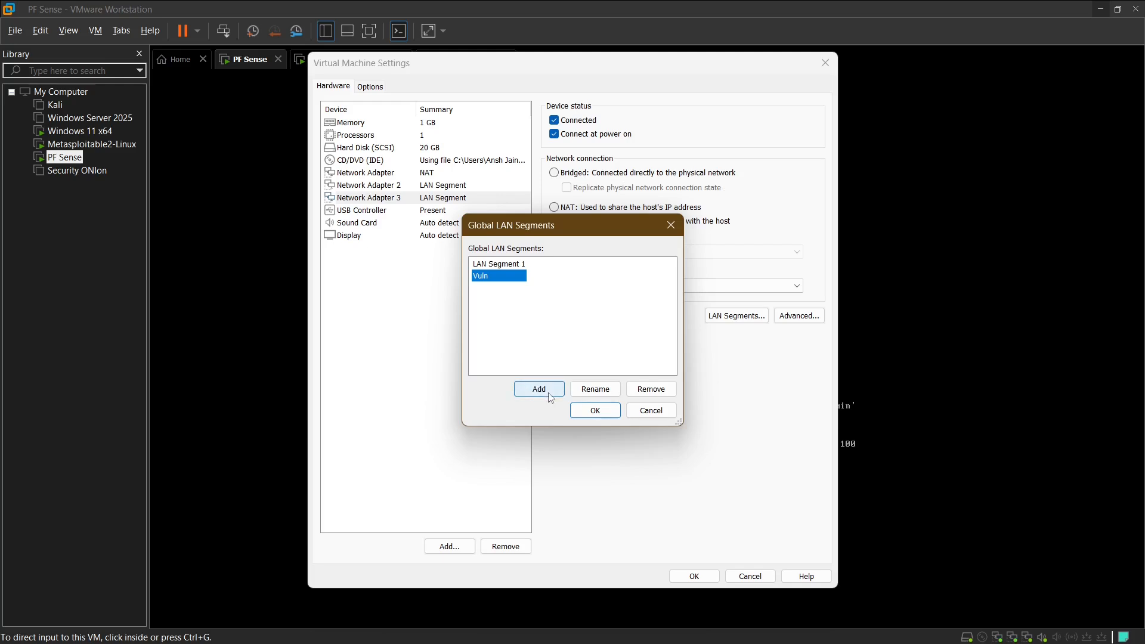
{"action": "left_click", "coordinate": [575, 410]}
Step: Assign Network Adapter 3 to the Vuln LAN segment and confirm the virtual machine settings
{"action": "left_click", "coordinate": [645, 286]}
{"action": "left_click", "coordinate": [595, 286]}
{"action": "left_click", "coordinate": [595, 286]}
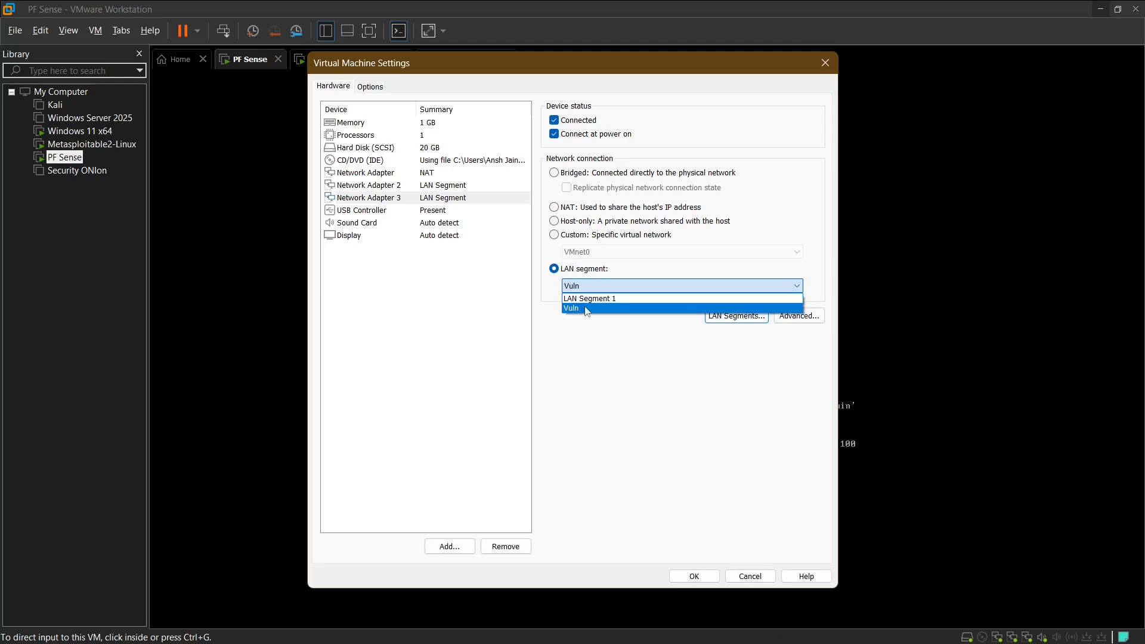
{"action": "left_click", "coordinate": [587, 309]}
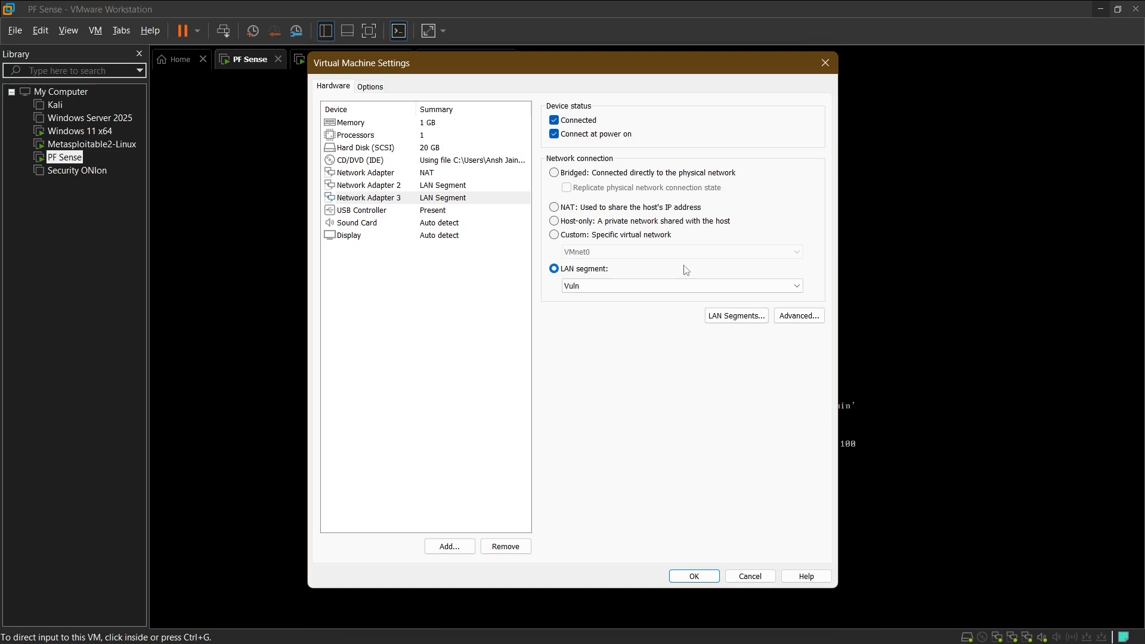
{"action": "left_click", "coordinate": [703, 577]}
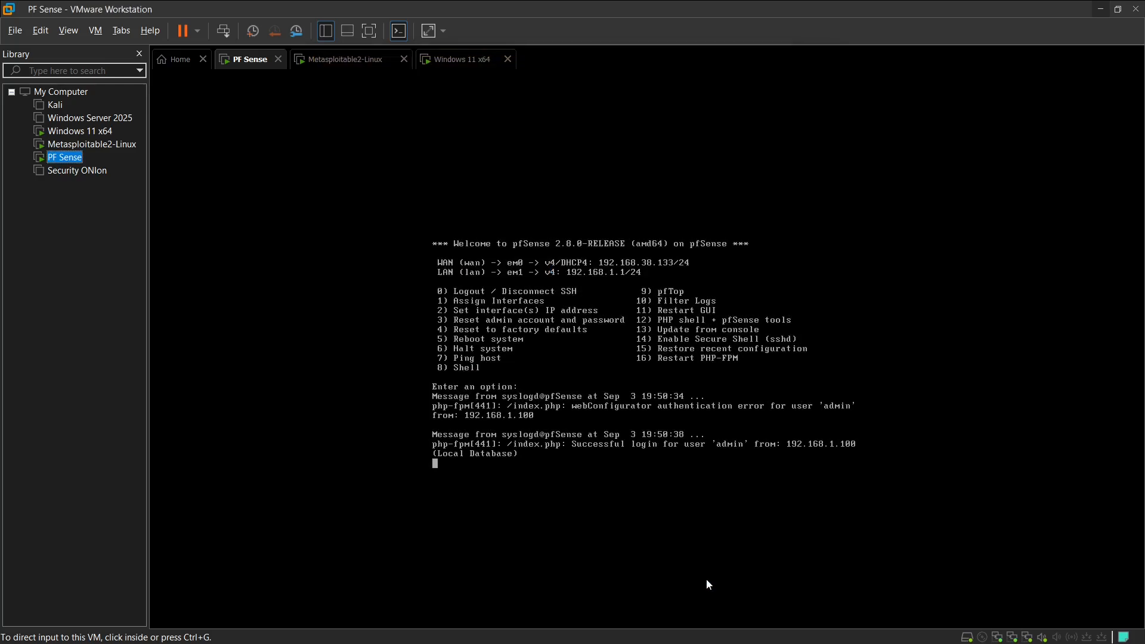
Step: Return to the Windows 11 x64 virtual machine and advance the pfSense setup wizard past the welcome and Netgate support pages
{"action": "left_click", "coordinate": [449, 59]}
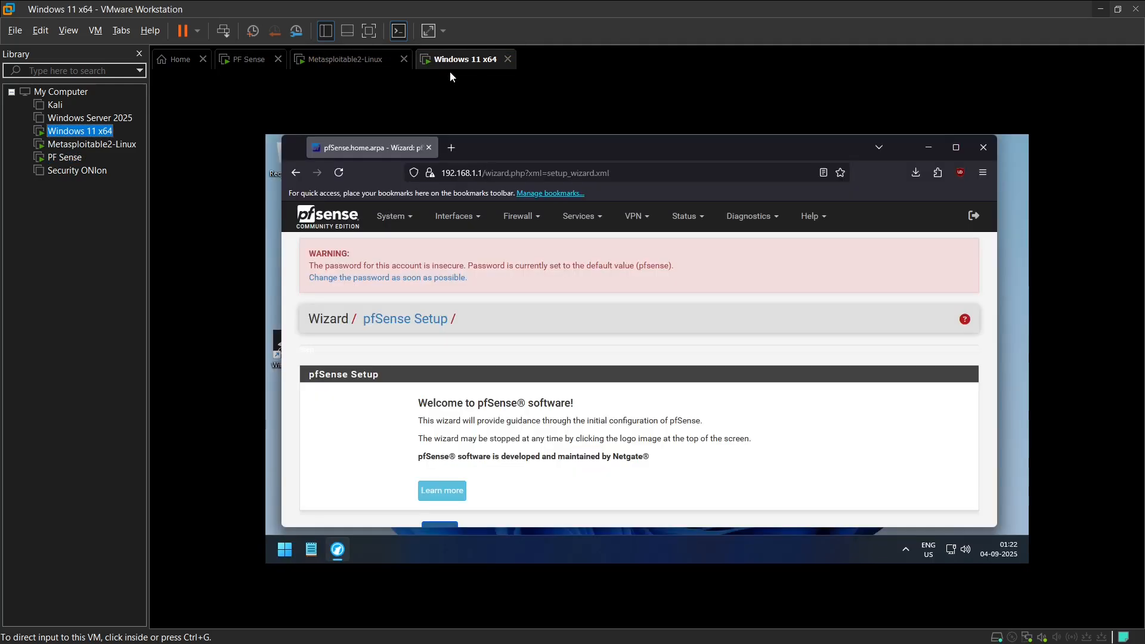
{"action": "left_click", "coordinate": [424, 365]}
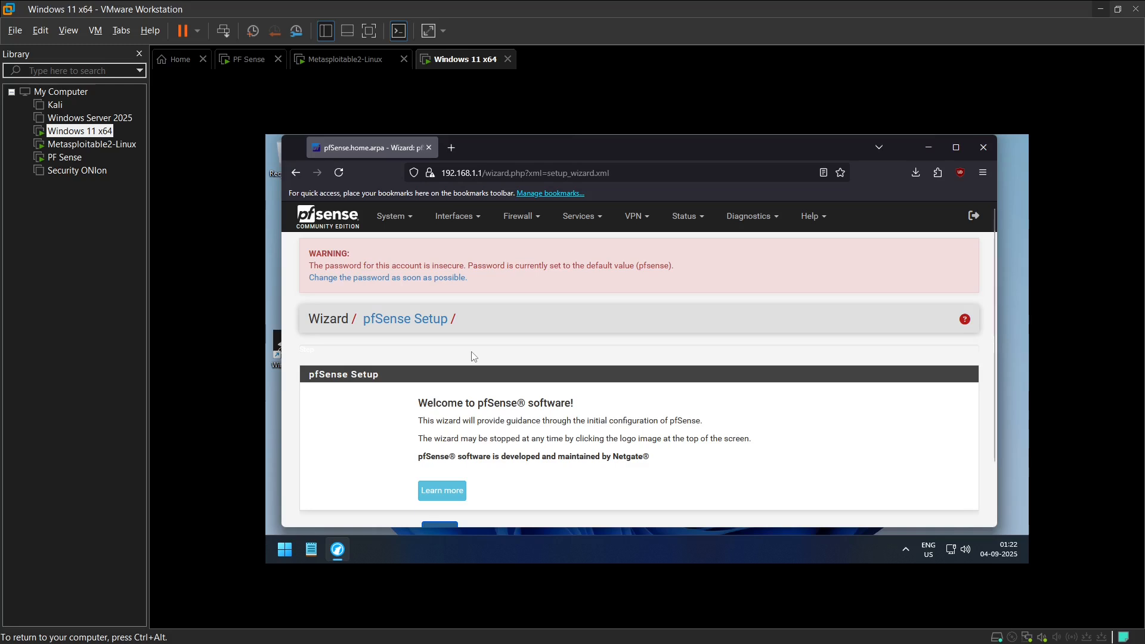
{"action": "scroll", "coordinate": [464, 333], "scroll_direction": "down", "scroll_amount": 2}
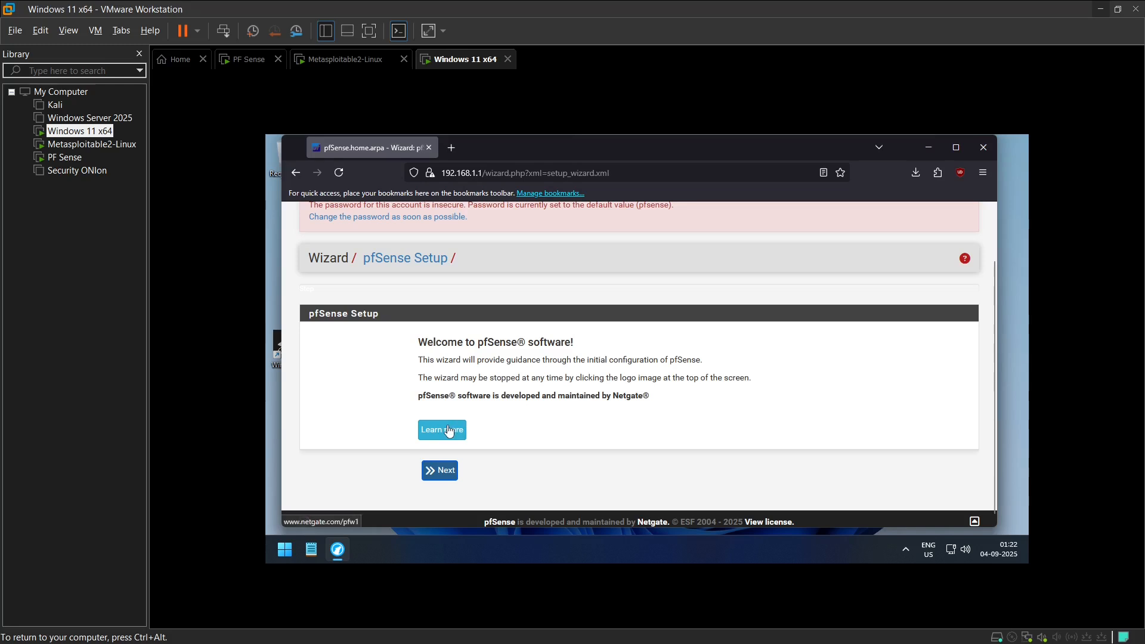
{"action": "scroll", "coordinate": [440, 440], "scroll_direction": "up", "scroll_amount": 1}
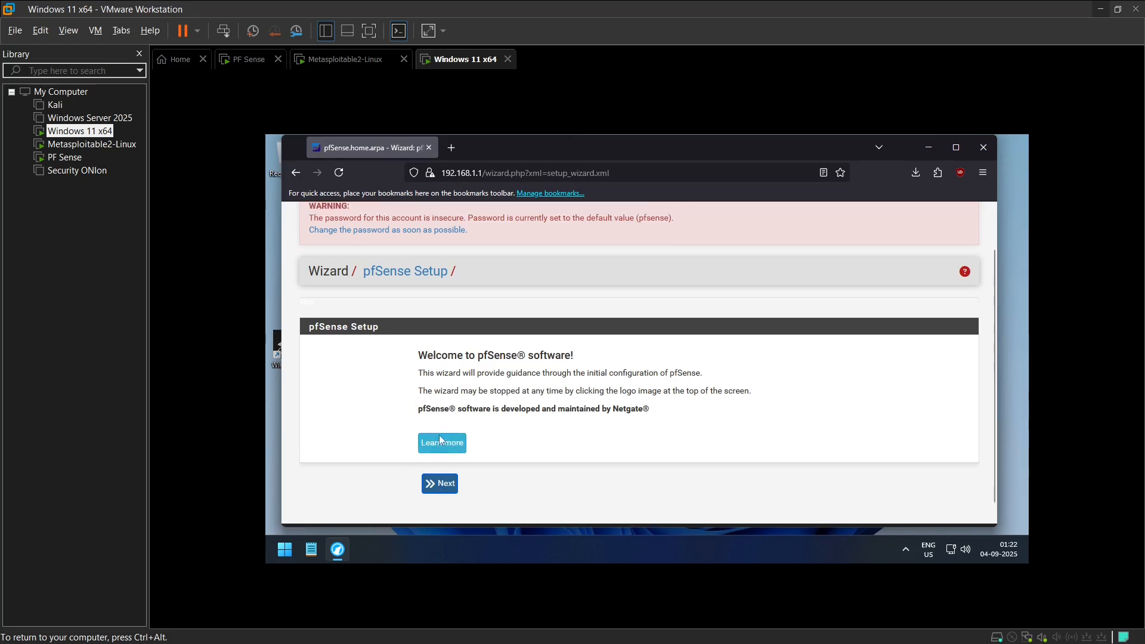
{"action": "scroll", "coordinate": [436, 416], "scroll_direction": "down", "scroll_amount": 2}
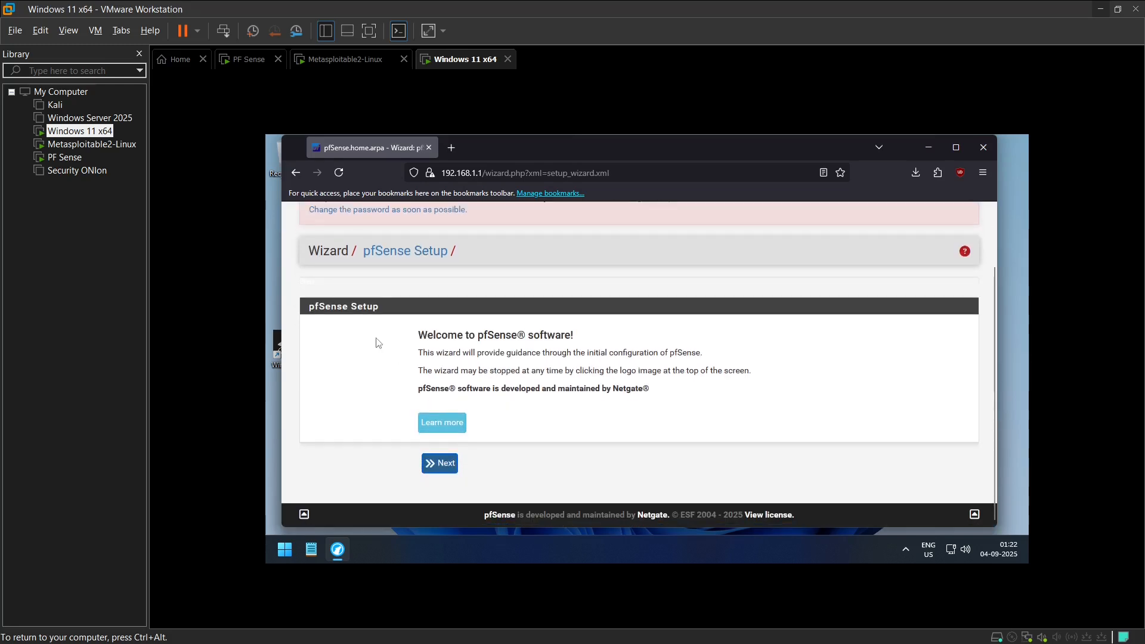
{"action": "left_click", "coordinate": [439, 464]}
{"action": "scroll", "coordinate": [352, 258], "scroll_direction": "up", "scroll_amount": 1}
{"action": "scroll", "coordinate": [566, 297], "scroll_direction": "down", "scroll_amount": 1}
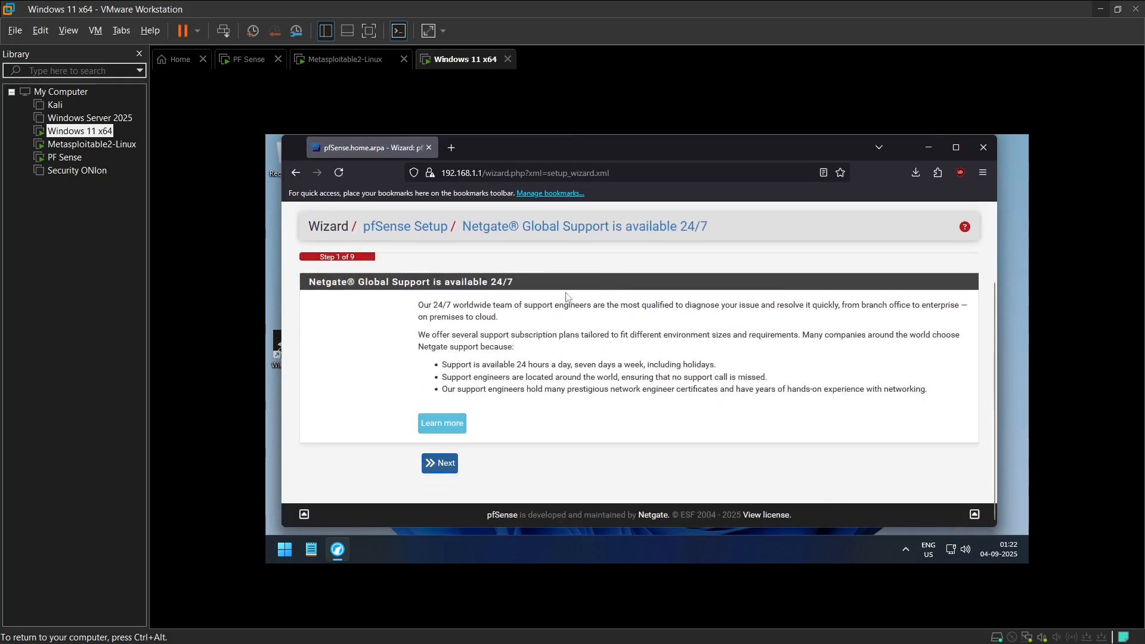
{"action": "left_click", "coordinate": [440, 460]}
Step: Set the primary DNS server to 1.1.1.1 and the secondary to 1.0.0.1, and continue past the time server page with its defaults
{"action": "scroll", "coordinate": [447, 352], "scroll_direction": "down", "scroll_amount": 2}
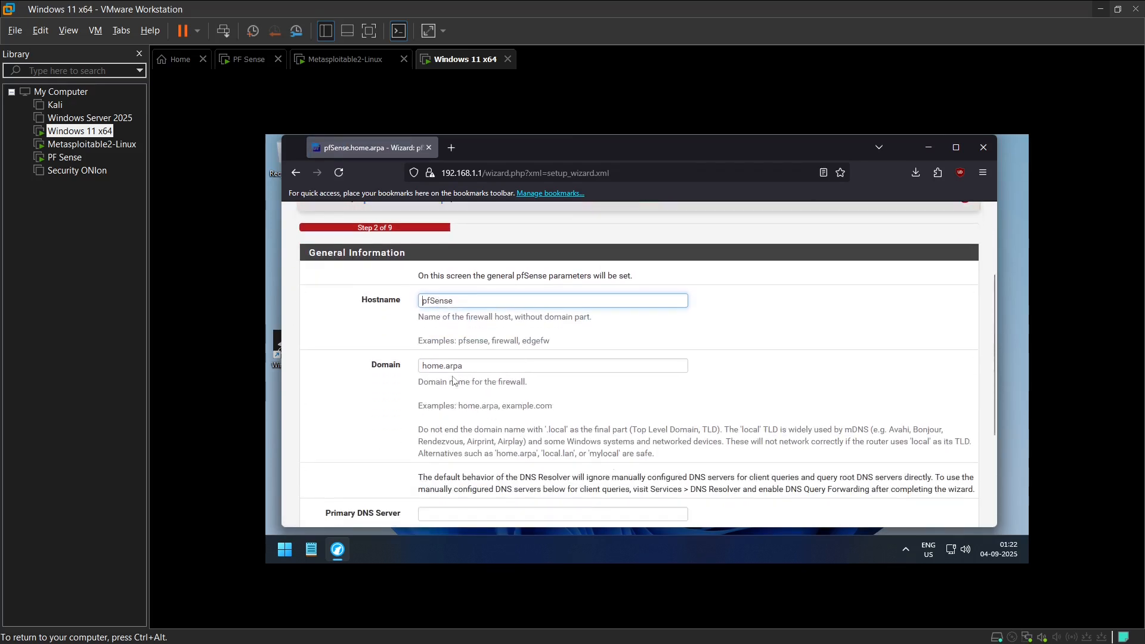
{"action": "scroll", "coordinate": [382, 281], "scroll_direction": "down", "scroll_amount": 3}
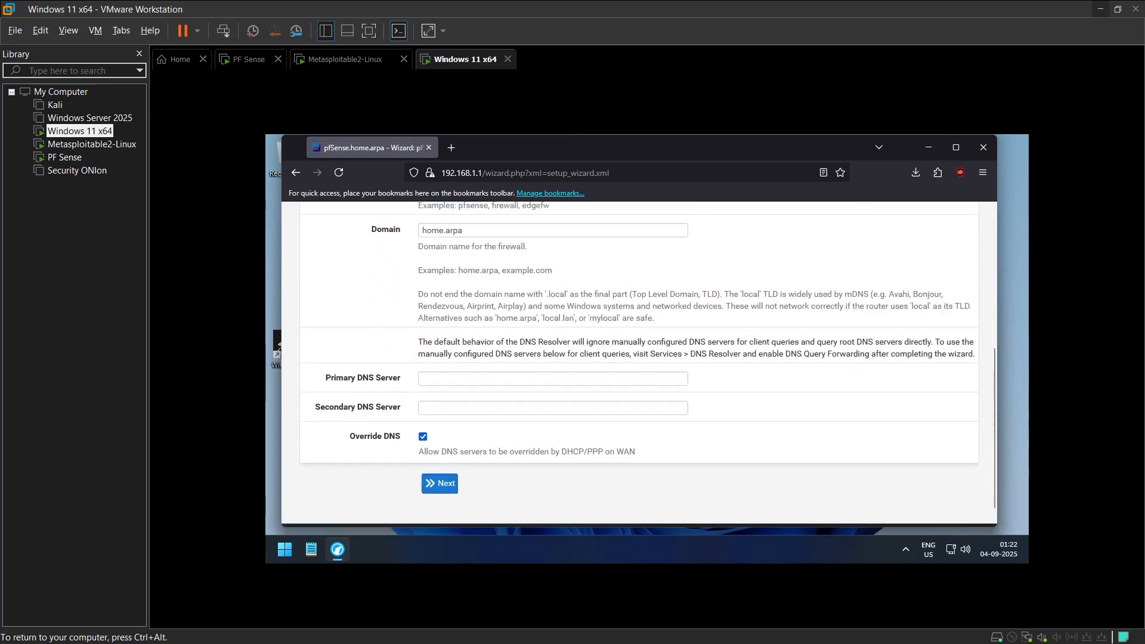
{"action": "left_click", "coordinate": [435, 358]}
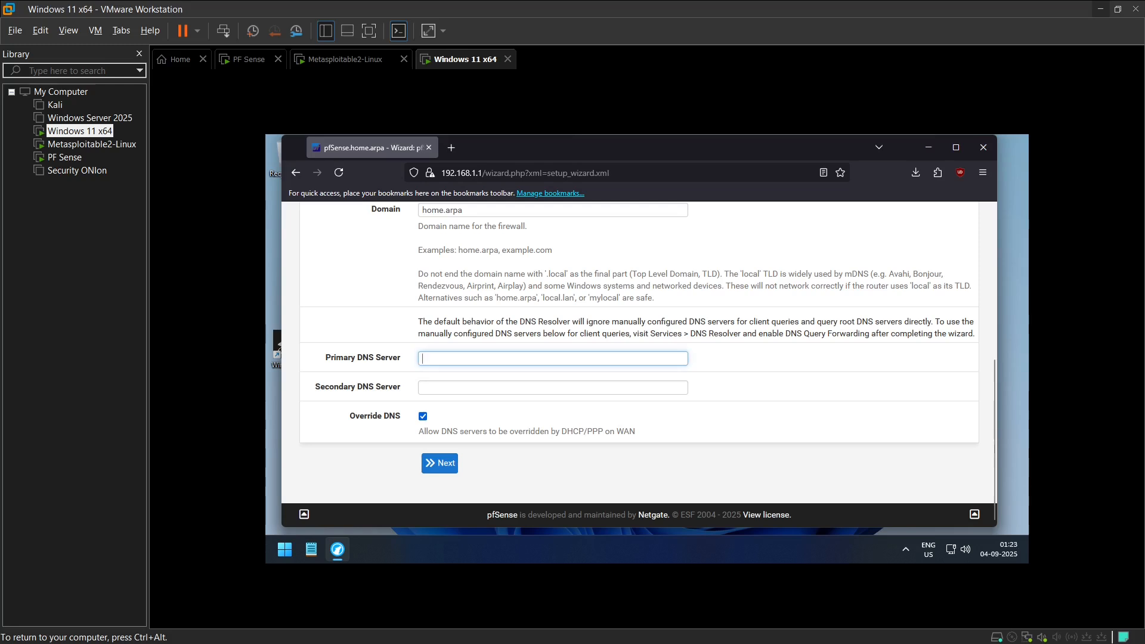
{"action": "type", "text": "1.1.1.1"}
{"action": "key", "text": "Tab"}
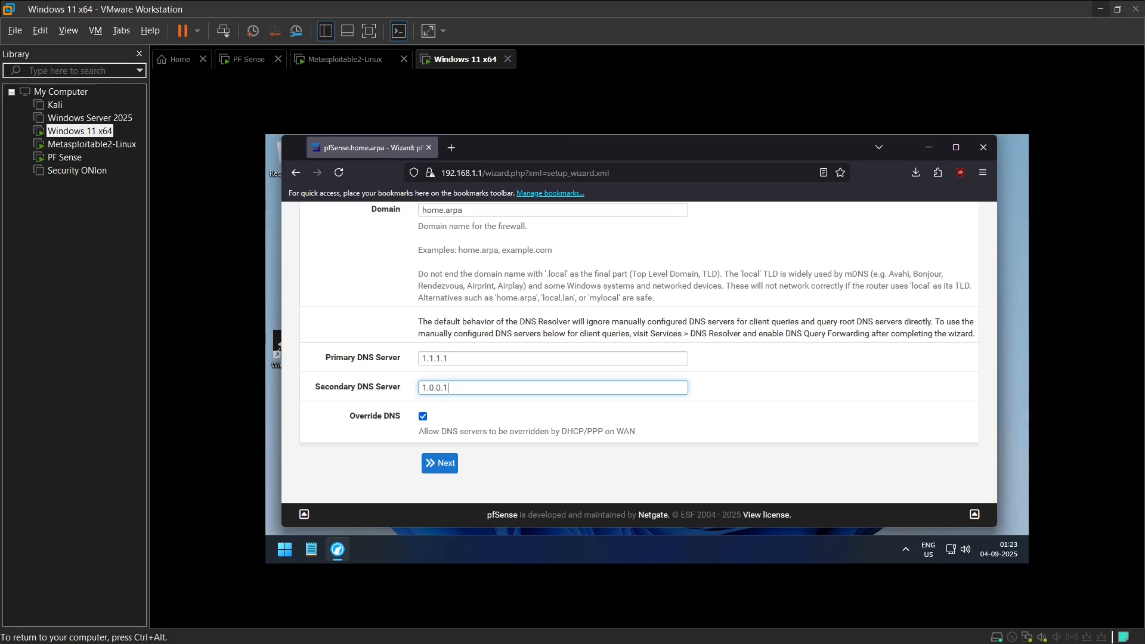
{"action": "left_click", "coordinate": [455, 473]}
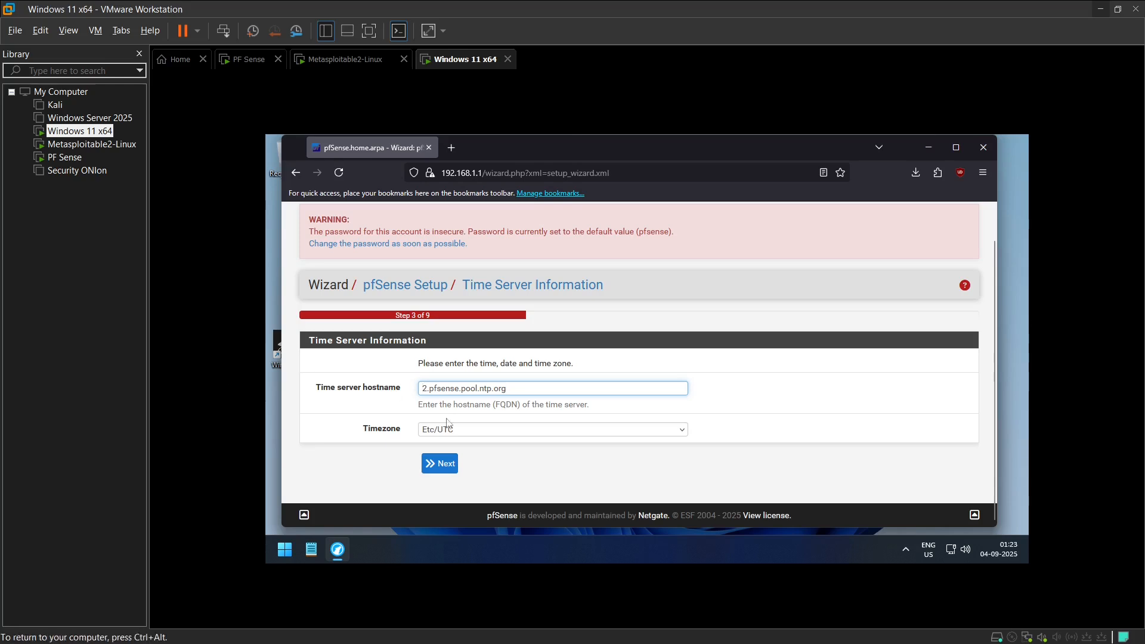
{"action": "left_click", "coordinate": [442, 465]}
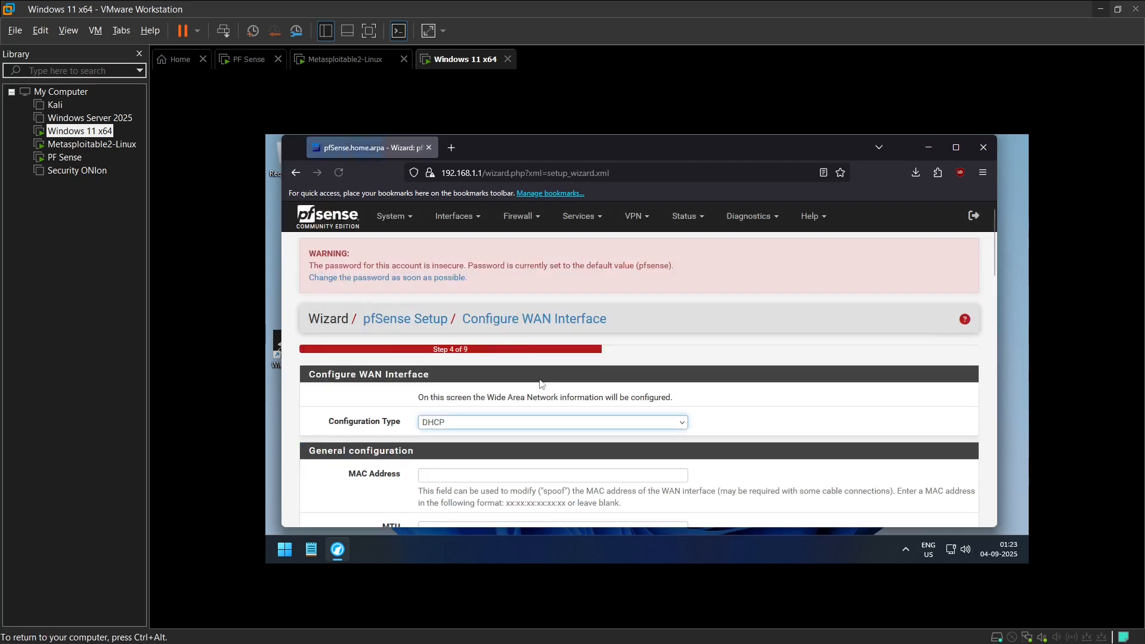
Step: Examine the WAN interface page, from the configuration type through the static IP, DHCP, PPPoE and PPTP sections to the network blocking options
{"action": "scroll", "coordinate": [436, 418], "scroll_direction": "down", "scroll_amount": 3}
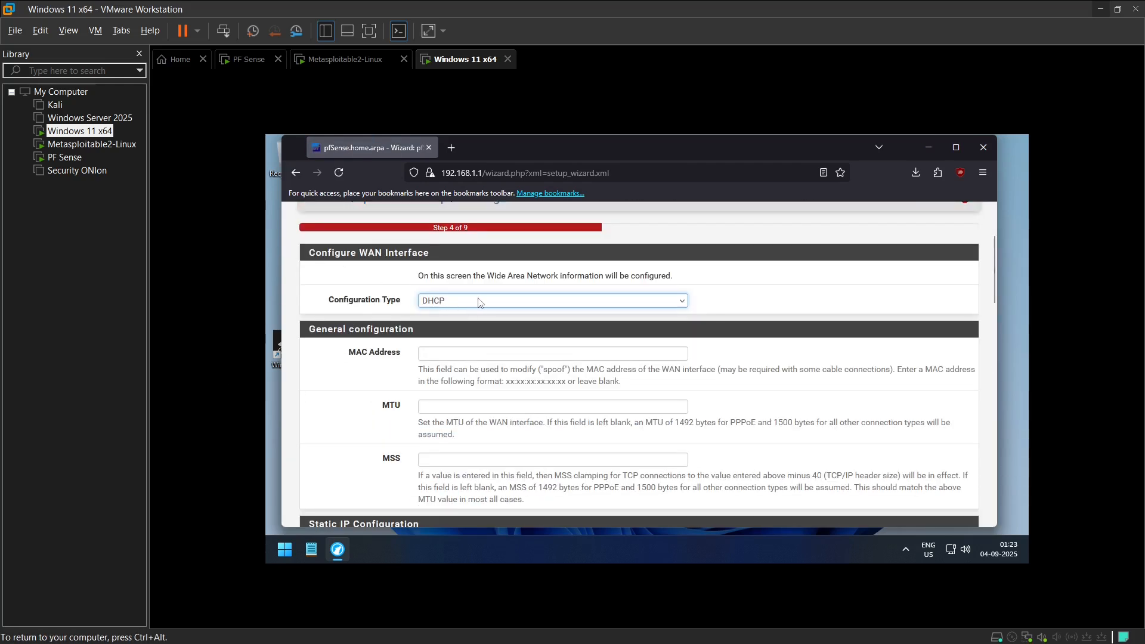
{"action": "scroll", "coordinate": [420, 298], "scroll_direction": "down", "scroll_amount": 2}
{"action": "scroll", "coordinate": [418, 277], "scroll_direction": "down", "scroll_amount": 2}
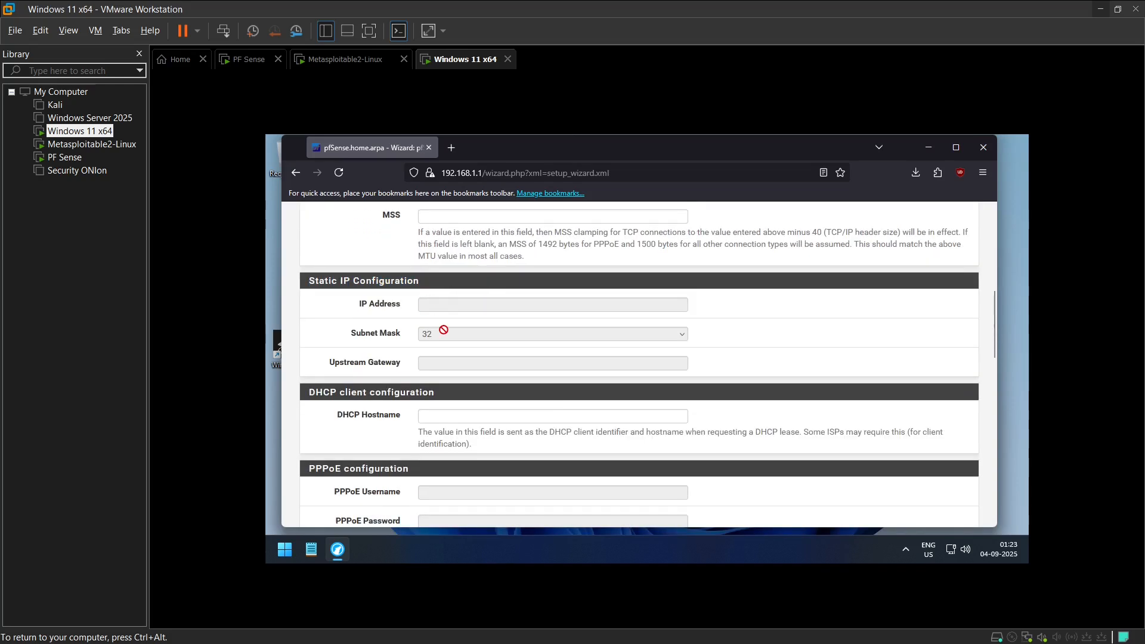
{"action": "scroll", "coordinate": [457, 331], "scroll_direction": "up", "scroll_amount": 2}
{"action": "scroll", "coordinate": [465, 367], "scroll_direction": "down", "scroll_amount": 4}
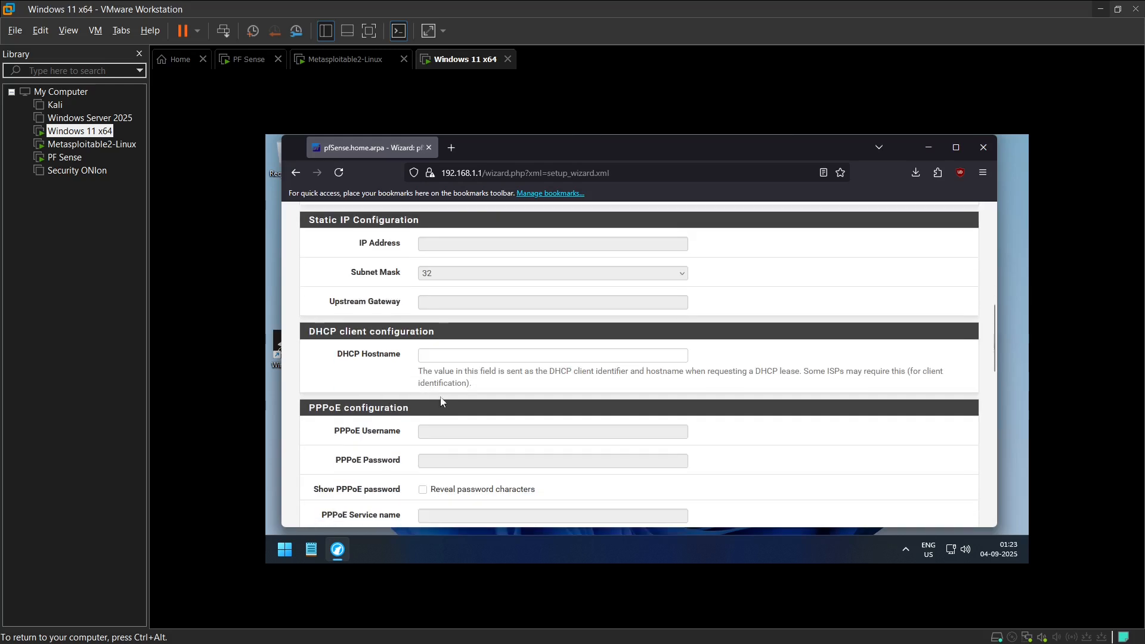
{"action": "scroll", "coordinate": [413, 329], "scroll_direction": "down", "scroll_amount": 2}
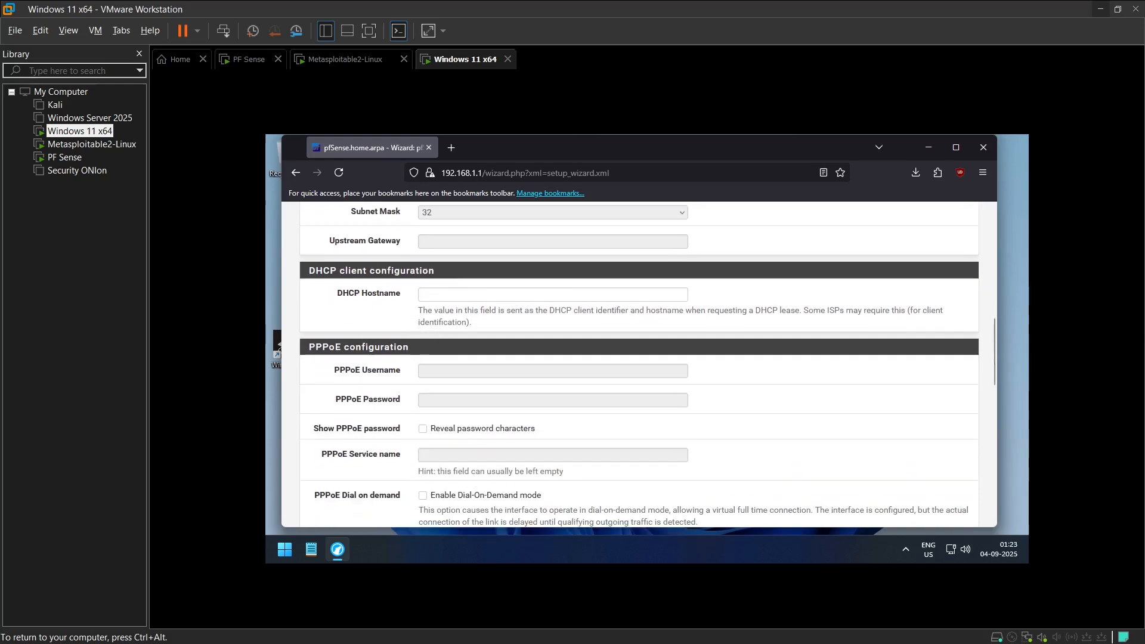
{"action": "scroll", "coordinate": [413, 329], "scroll_direction": "down", "scroll_amount": 3}
{"action": "scroll", "coordinate": [456, 294], "scroll_direction": "up", "scroll_amount": 3}
{"action": "scroll", "coordinate": [442, 282], "scroll_direction": "down", "scroll_amount": 4}
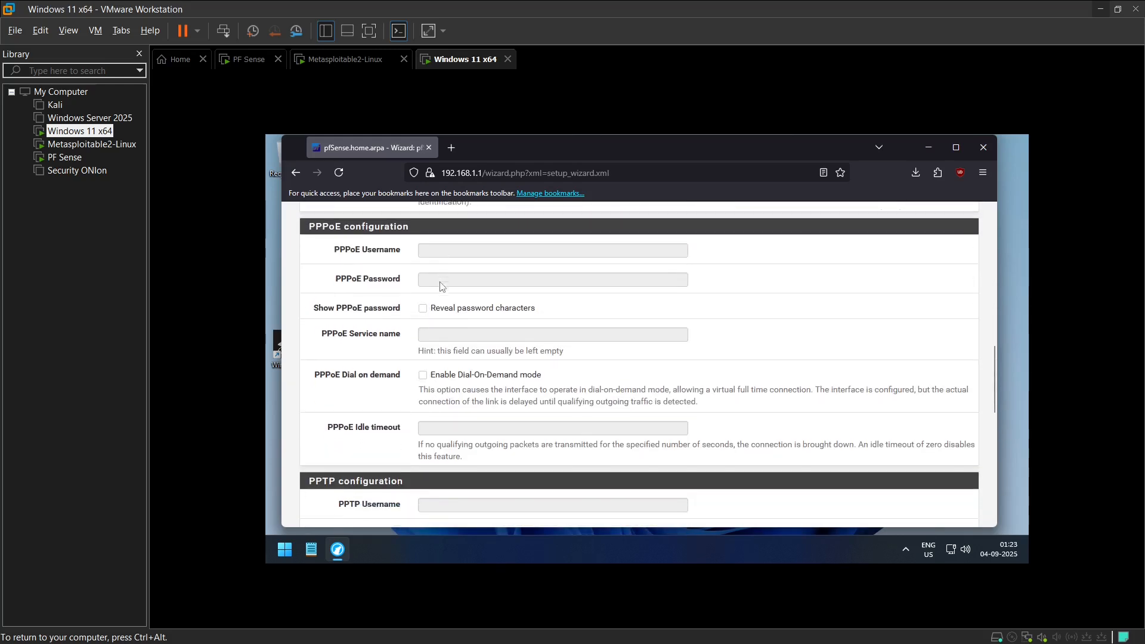
{"action": "scroll", "coordinate": [432, 286], "scroll_direction": "down", "scroll_amount": 2}
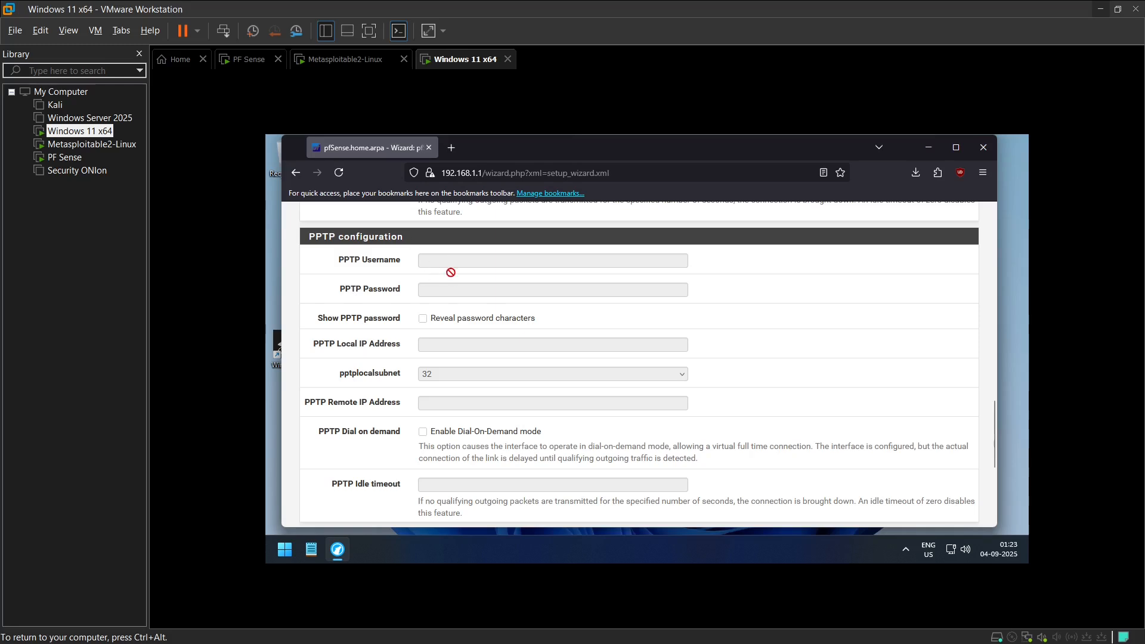
{"action": "scroll", "coordinate": [431, 325], "scroll_direction": "up", "scroll_amount": 5}
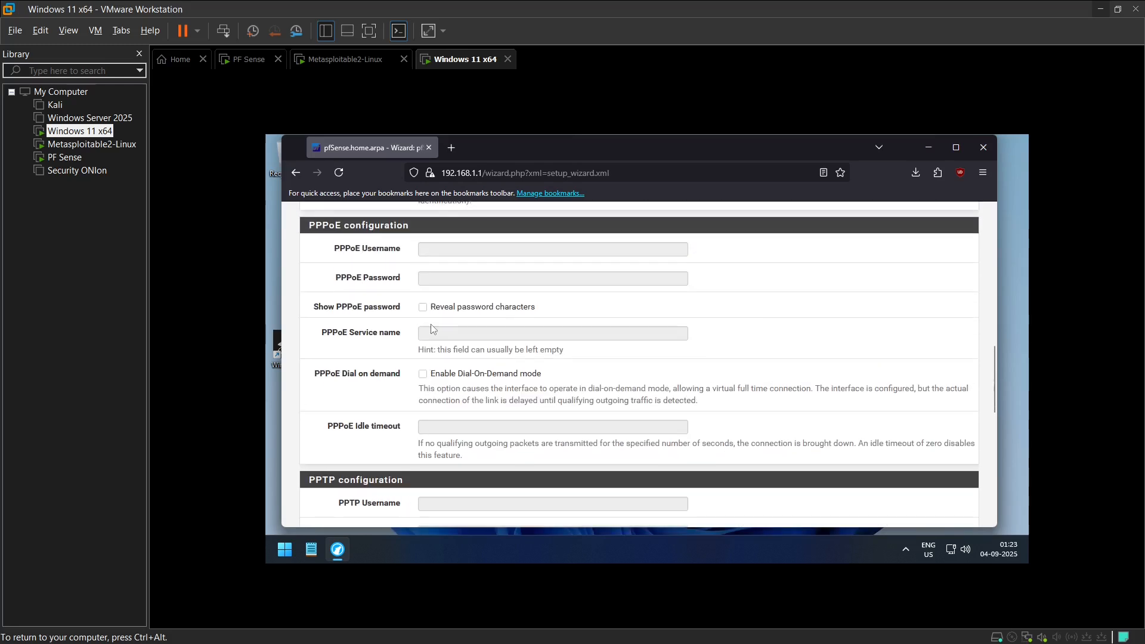
{"action": "scroll", "coordinate": [430, 325], "scroll_direction": "down", "scroll_amount": 5}
{"action": "scroll", "coordinate": [430, 328], "scroll_direction": "down", "scroll_amount": 2}
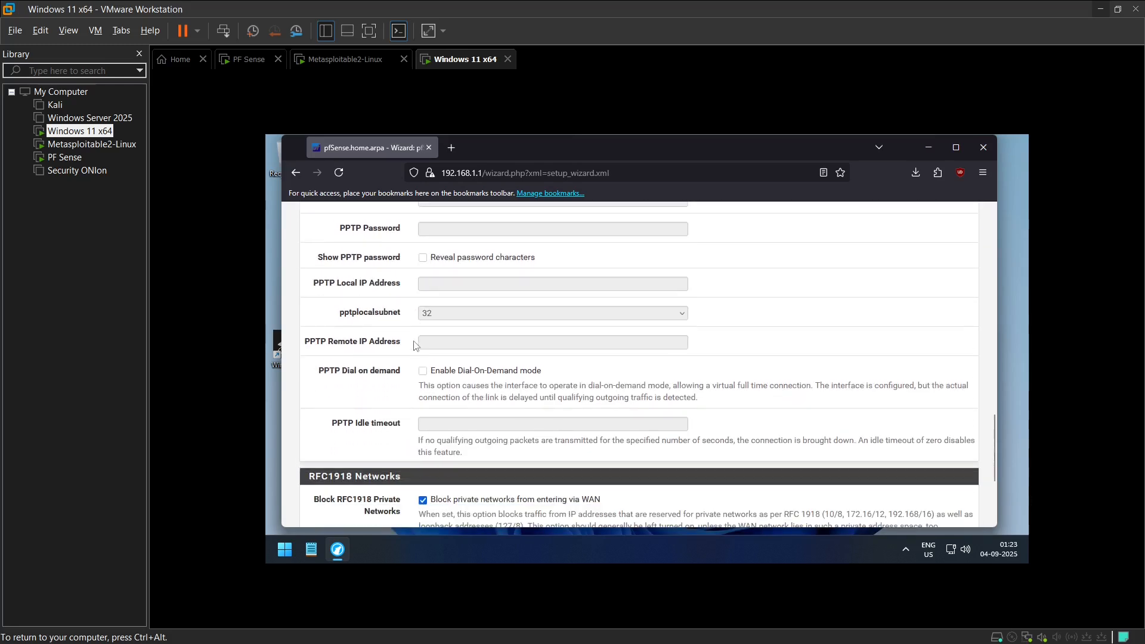
{"action": "scroll", "coordinate": [419, 343], "scroll_direction": "down", "scroll_amount": 5}
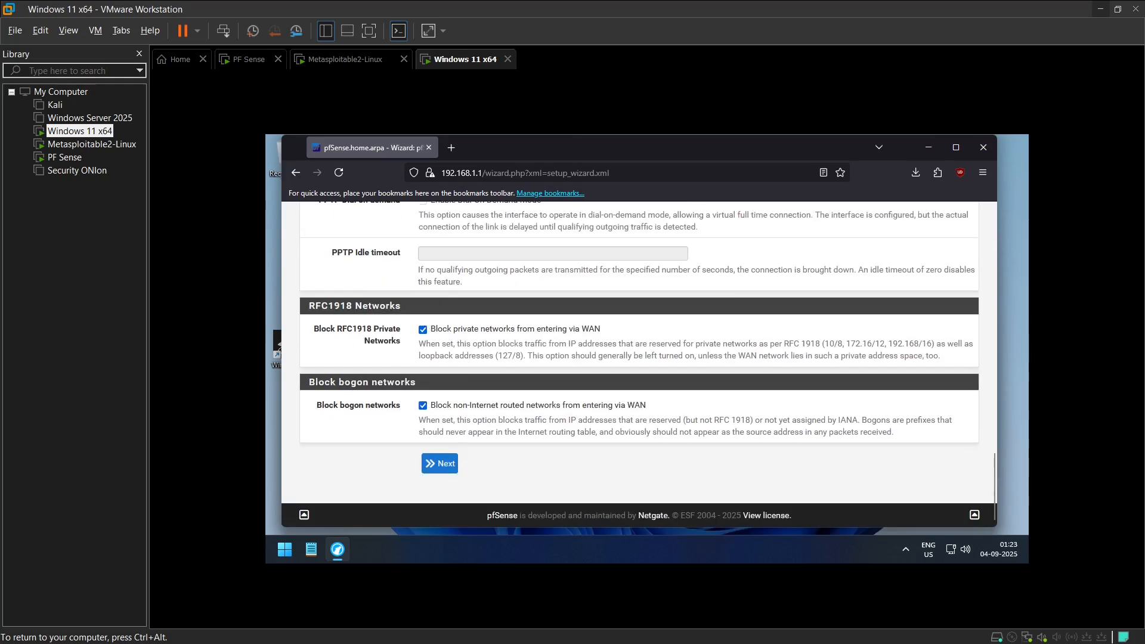
Step: Accept the WAN and LAN interface pages with their preset values and proceed to the admin password page
{"action": "left_click", "coordinate": [439, 472]}
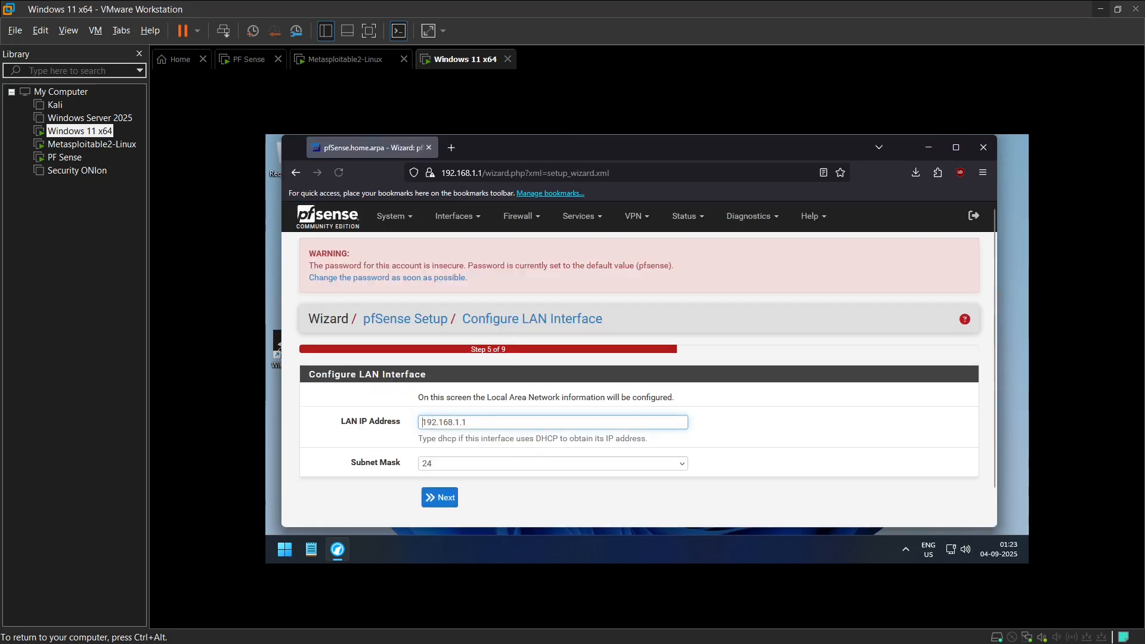
{"action": "left_click", "coordinate": [439, 464]}
{"action": "scroll", "coordinate": [498, 388], "scroll_direction": "down", "scroll_amount": 2}
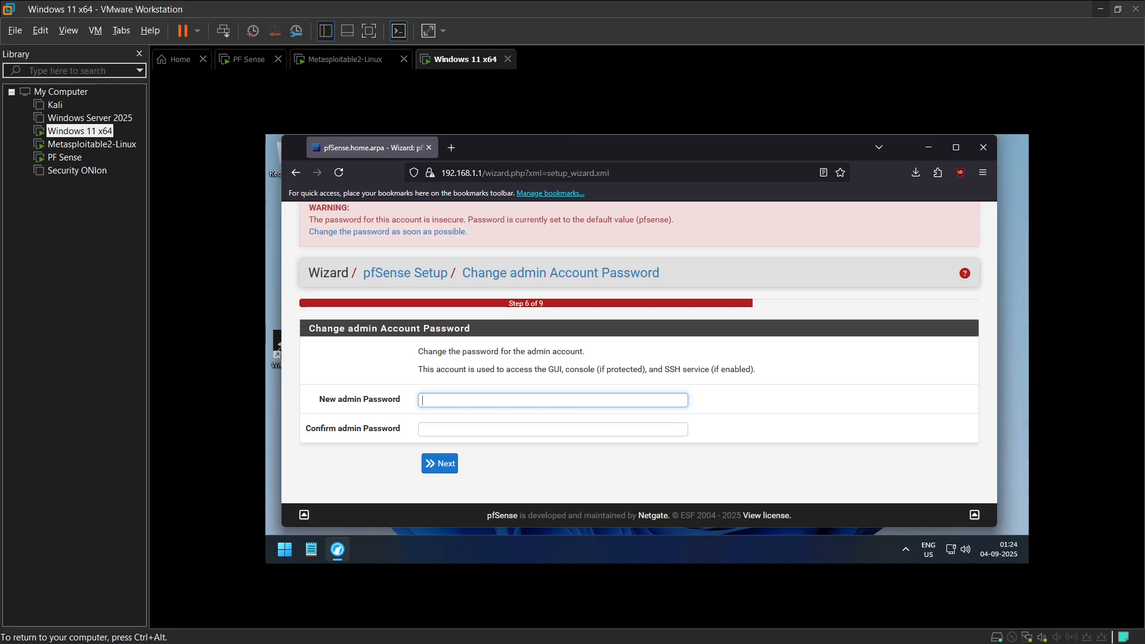
Step: Enter and confirm a new admin account password, and reload pfSense with the new changes
{"action": "type", "text": "************"}
{"action": "key", "text": "Tab"}
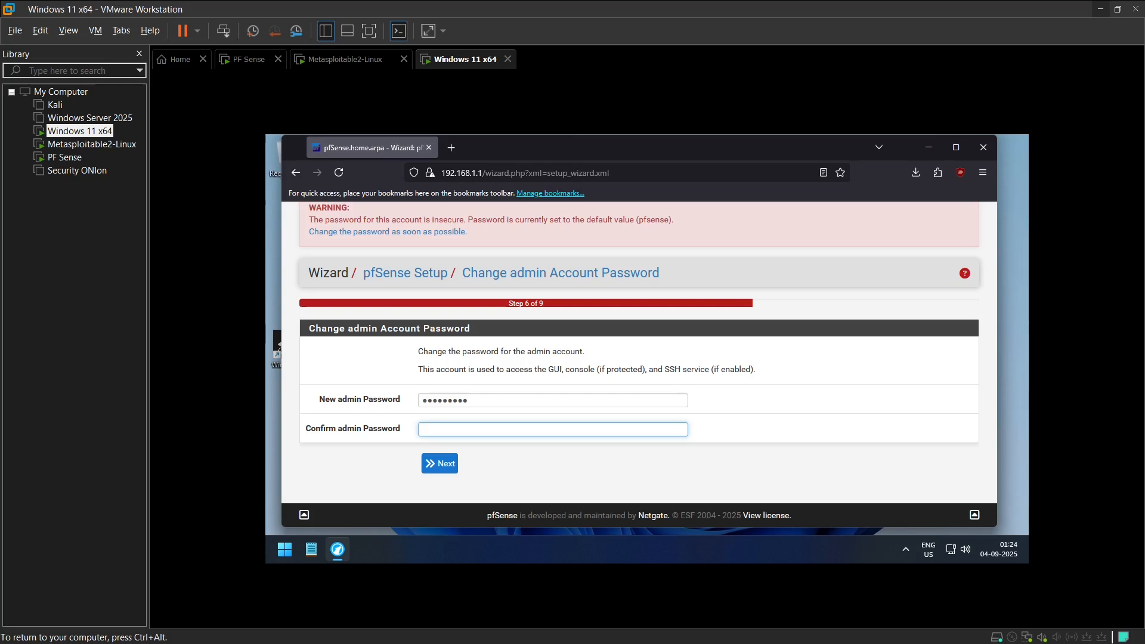
{"action": "type", "text": "******"}
{"action": "left_click", "coordinate": [456, 463]}
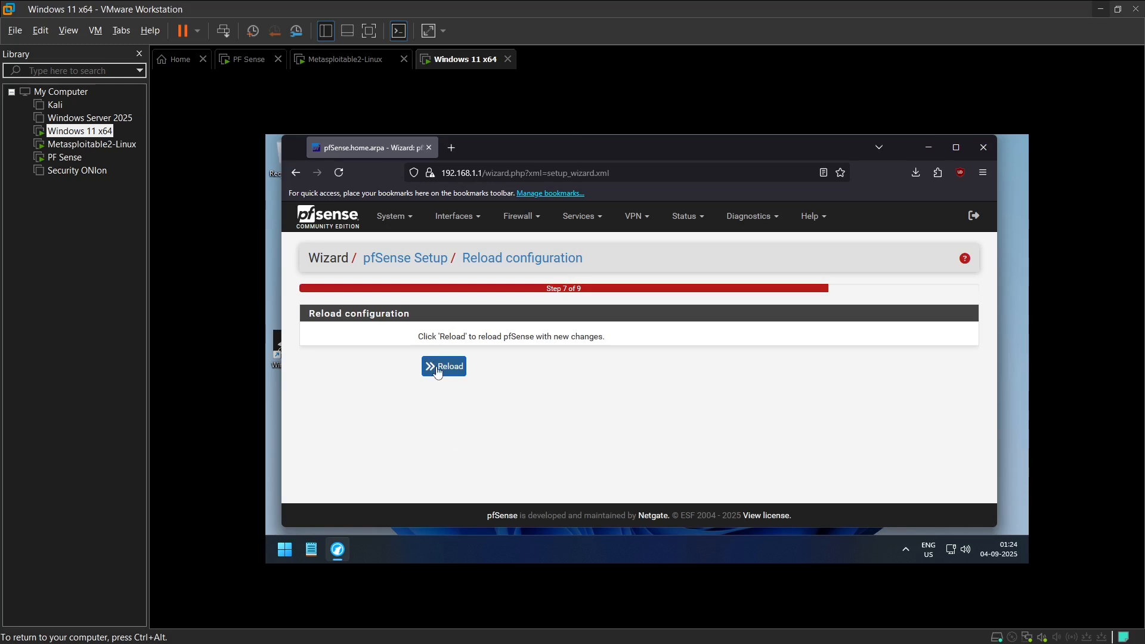
{"action": "left_click", "coordinate": [443, 367]}
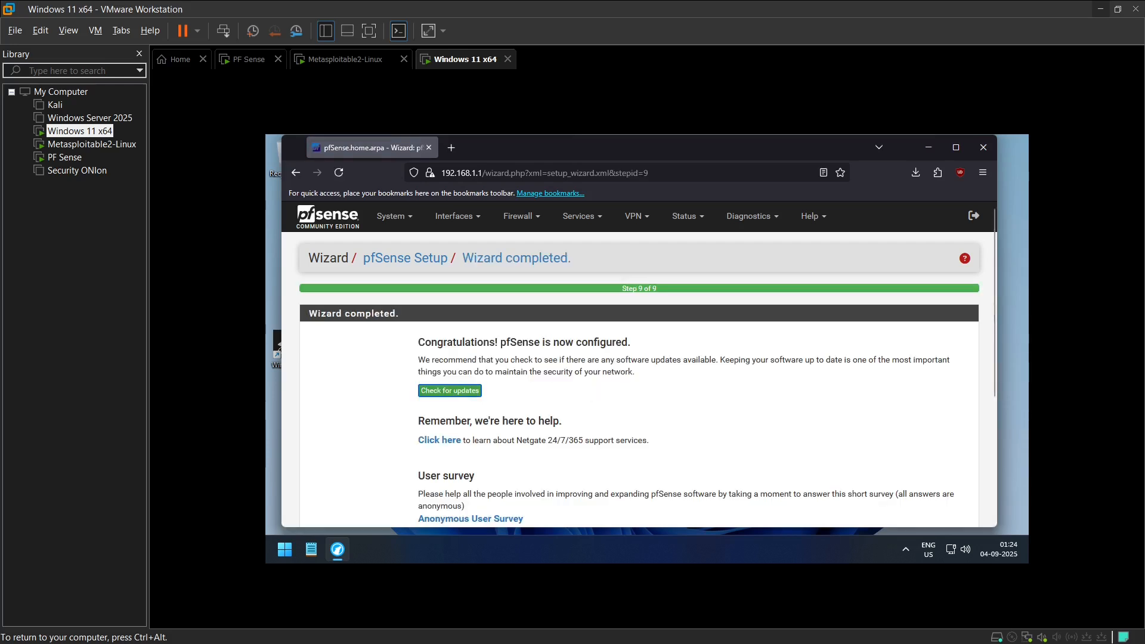
Step: Finish the setup wizard and remove the widget above Interfaces from the pfSense dashboard
{"action": "scroll", "coordinate": [512, 386], "scroll_direction": "down", "scroll_amount": 3}
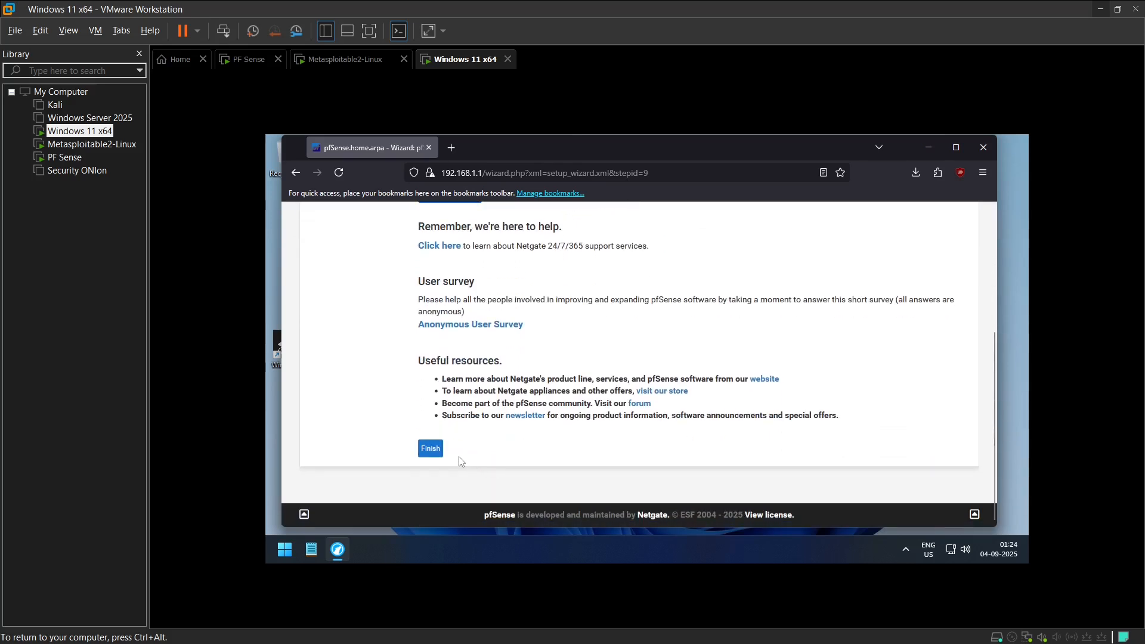
{"action": "left_click", "coordinate": [430, 448]}
{"action": "scroll", "coordinate": [572, 441], "scroll_direction": "up", "scroll_amount": 3}
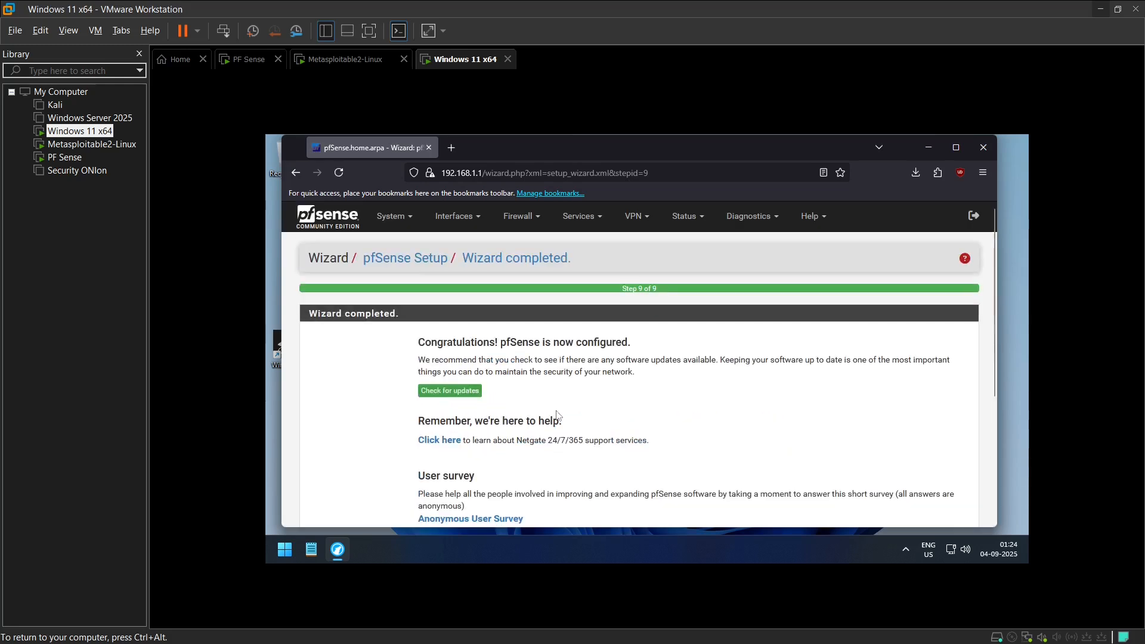
{"action": "scroll", "coordinate": [546, 327], "scroll_direction": "down", "scroll_amount": 5}
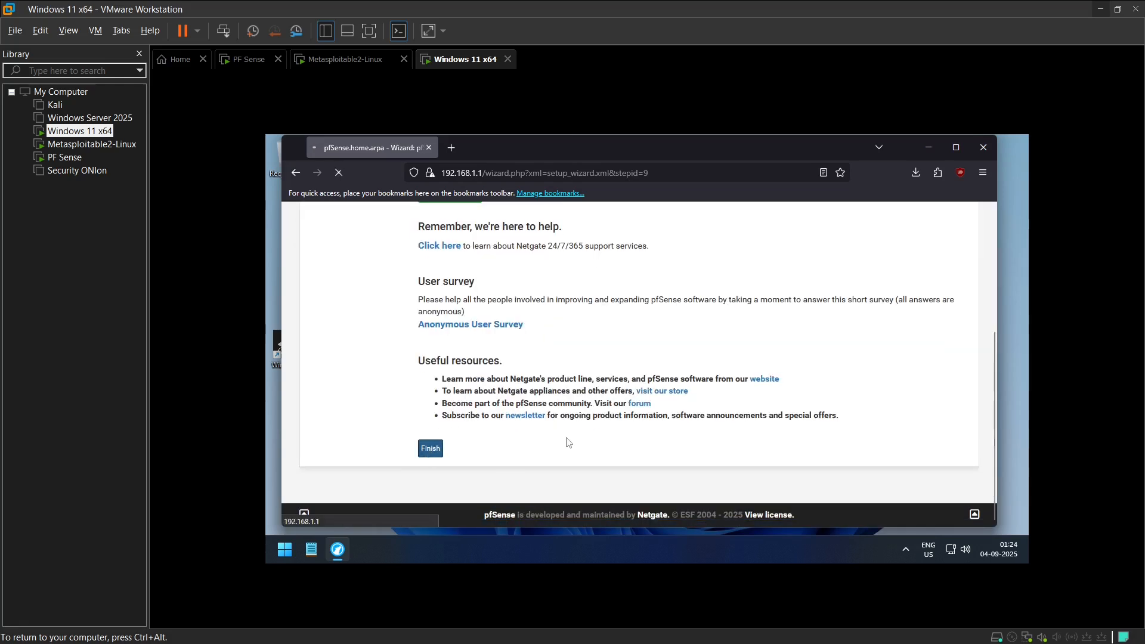
{"action": "left_click", "coordinate": [431, 448]}
{"action": "scroll", "coordinate": [698, 273], "scroll_direction": "down", "scroll_amount": 2}
{"action": "scroll", "coordinate": [804, 249], "scroll_direction": "up", "scroll_amount": 3}
{"action": "left_click", "coordinate": [964, 293]}
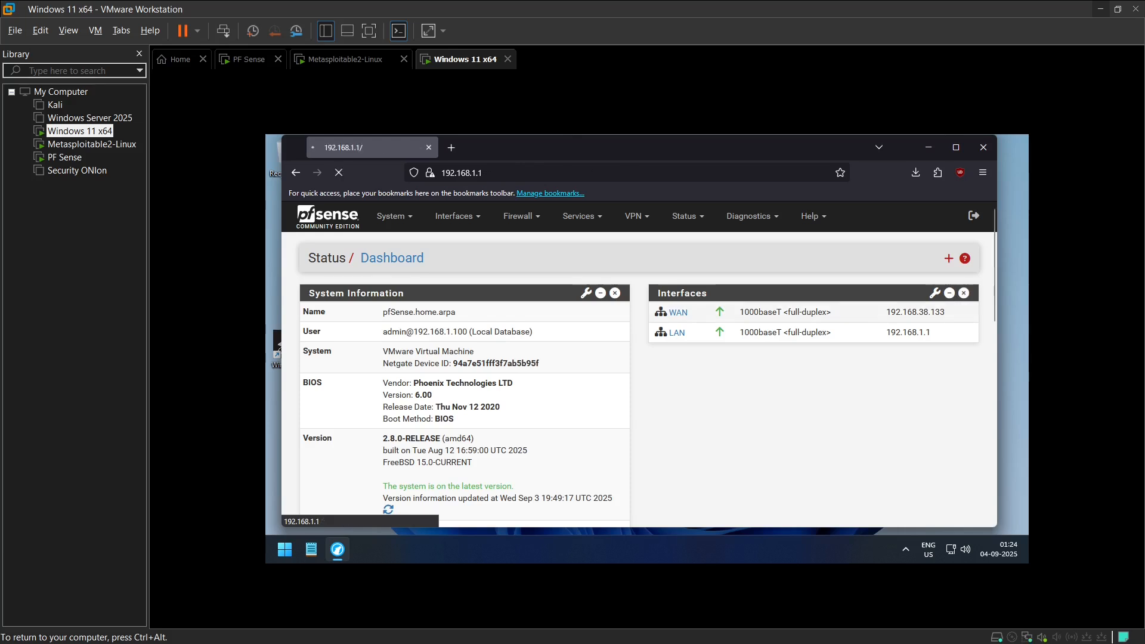
Step: Add the available network port em2 as a new interface in the interface assignments and dismiss the notice
{"action": "scroll", "coordinate": [664, 215], "scroll_direction": "down", "scroll_amount": 1}
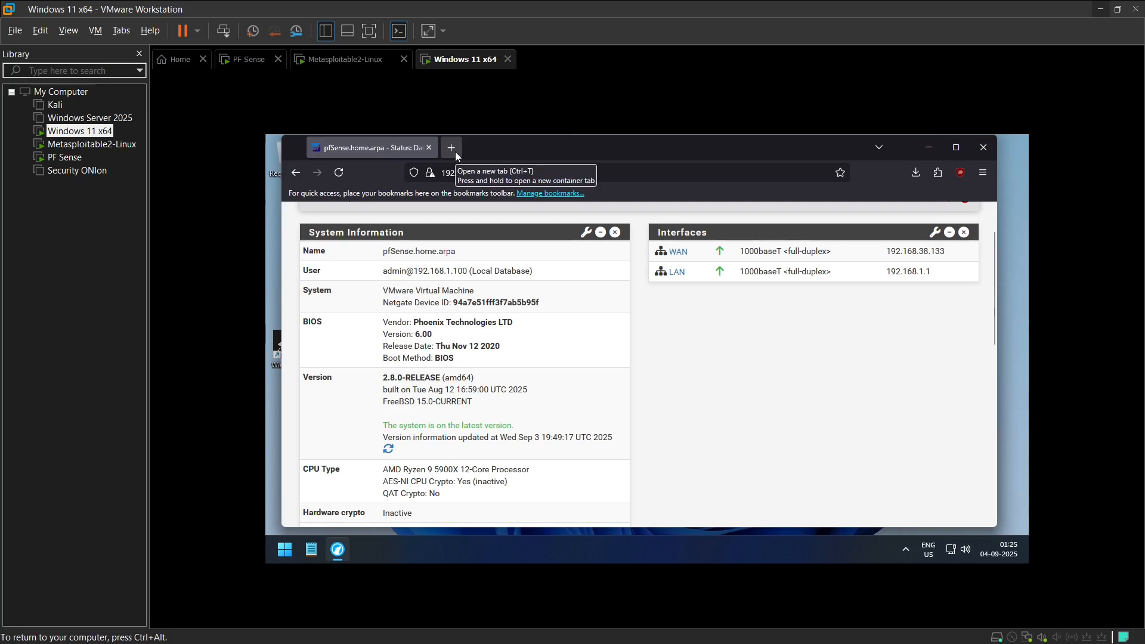
{"action": "scroll", "coordinate": [559, 325], "scroll_direction": "up", "scroll_amount": 2}
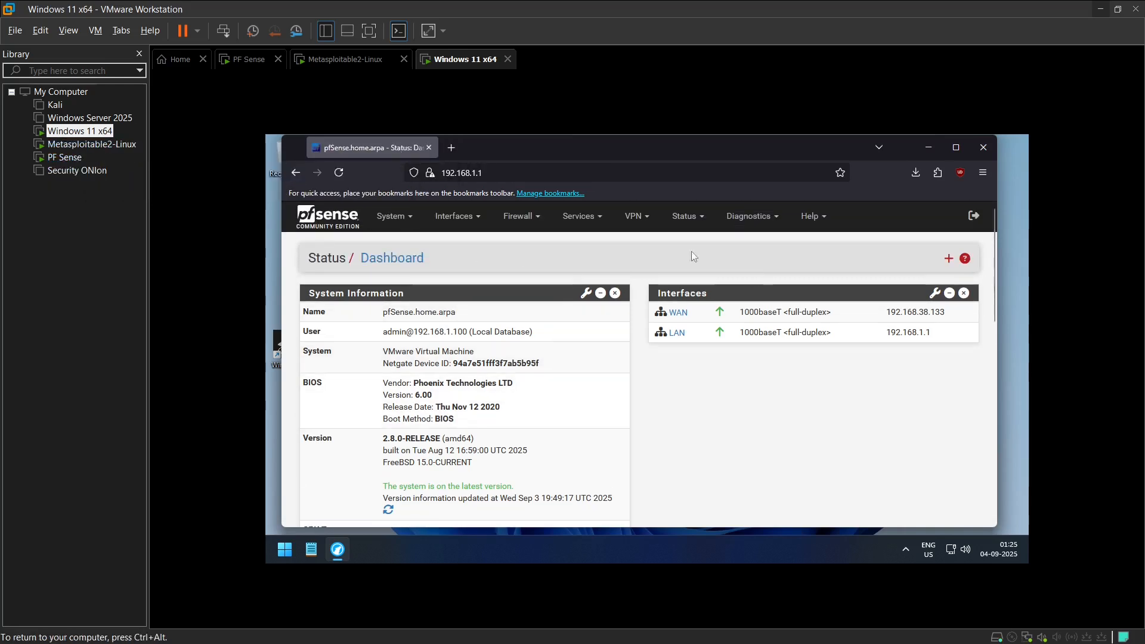
{"action": "left_click", "coordinate": [464, 219]}
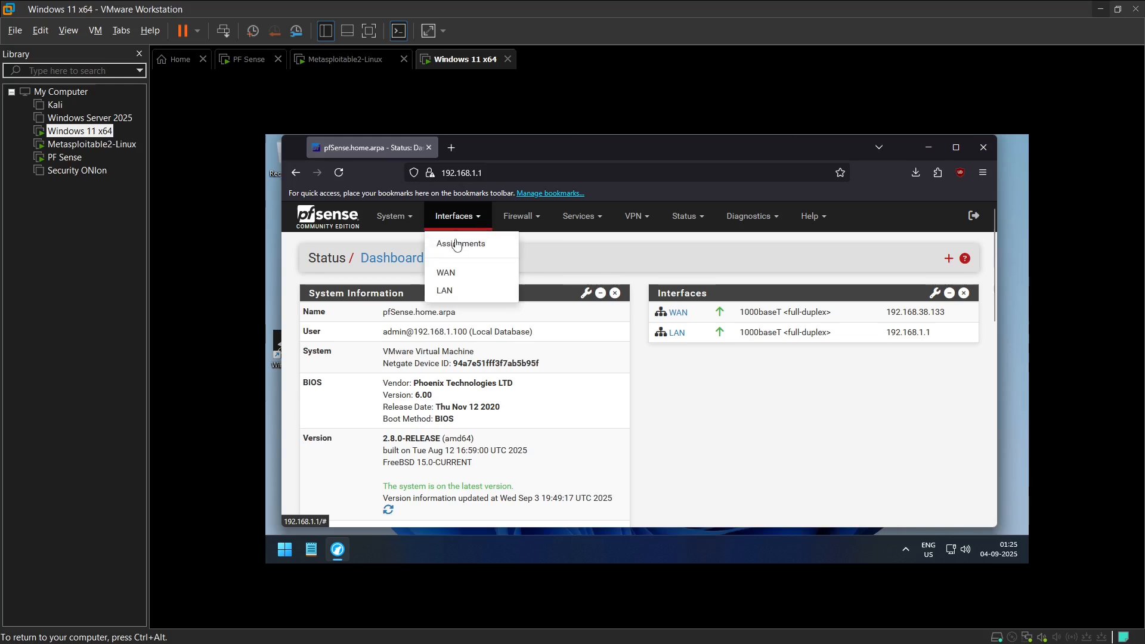
{"action": "left_click", "coordinate": [459, 245]}
{"action": "scroll", "coordinate": [734, 310], "scroll_direction": "down", "scroll_amount": 2}
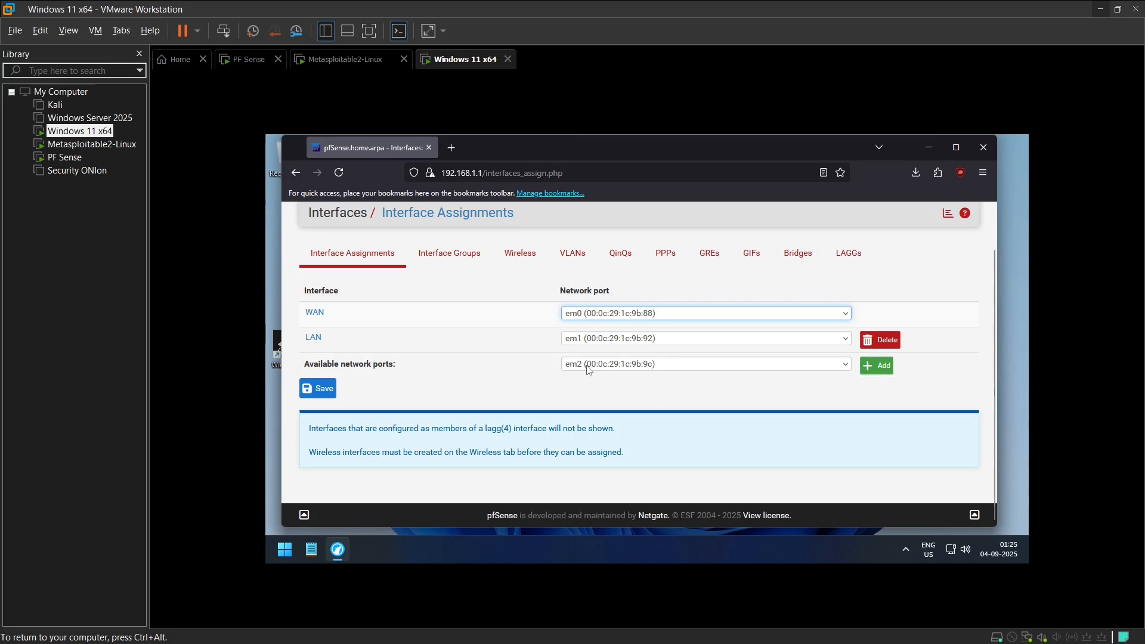
{"action": "left_click", "coordinate": [877, 366]}
{"action": "scroll", "coordinate": [767, 414], "scroll_direction": "down", "scroll_amount": 2}
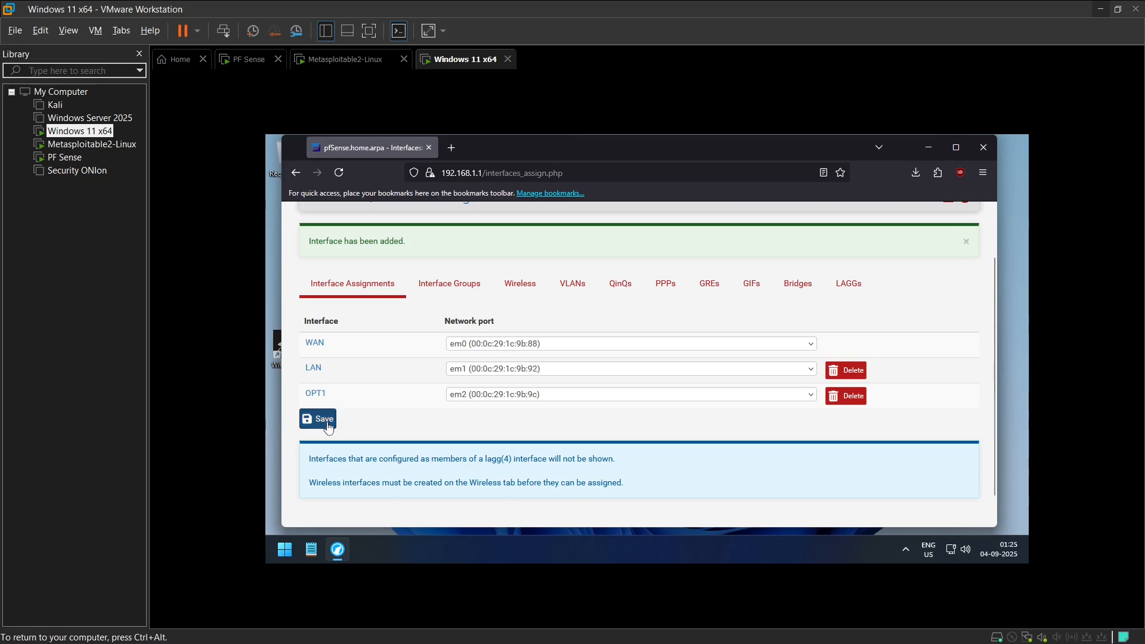
{"action": "left_click", "coordinate": [966, 239]}
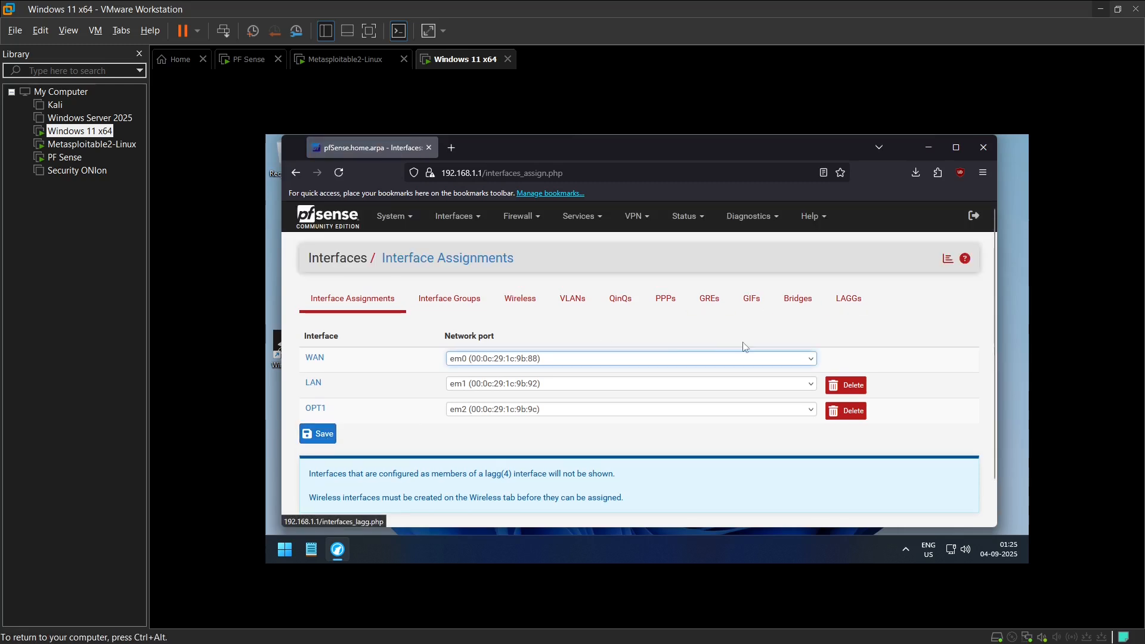
Step: Enable the OPT1 interface and set its IPv4 configuration type to Static IPv4
{"action": "left_click", "coordinate": [317, 411]}
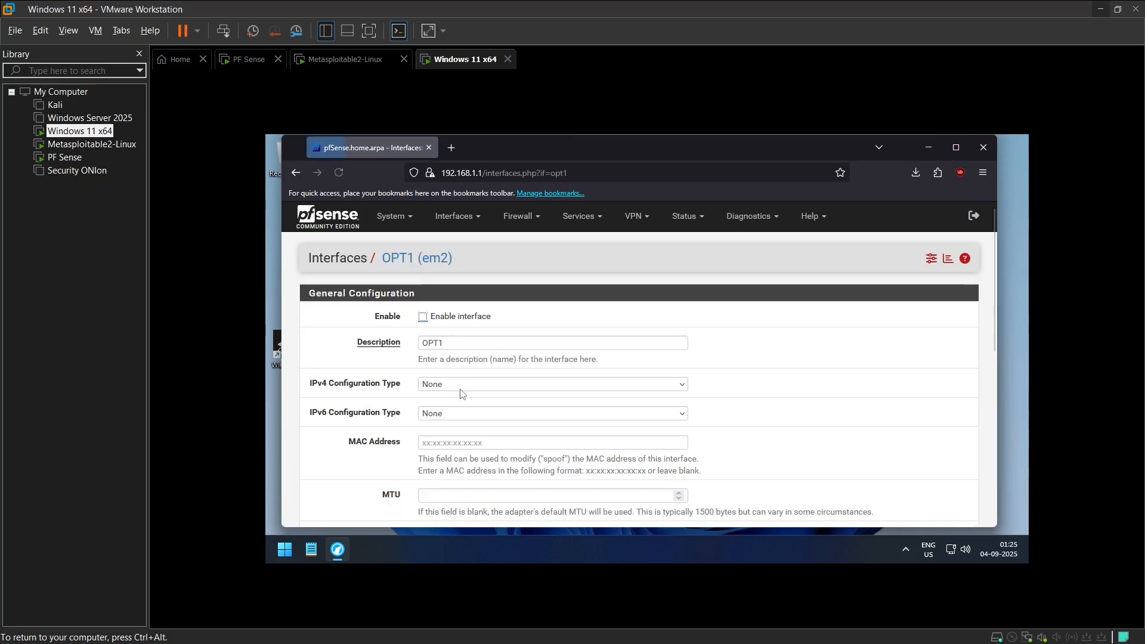
{"action": "left_click", "coordinate": [423, 317]}
{"action": "scroll", "coordinate": [425, 319], "scroll_direction": "down", "scroll_amount": 1}
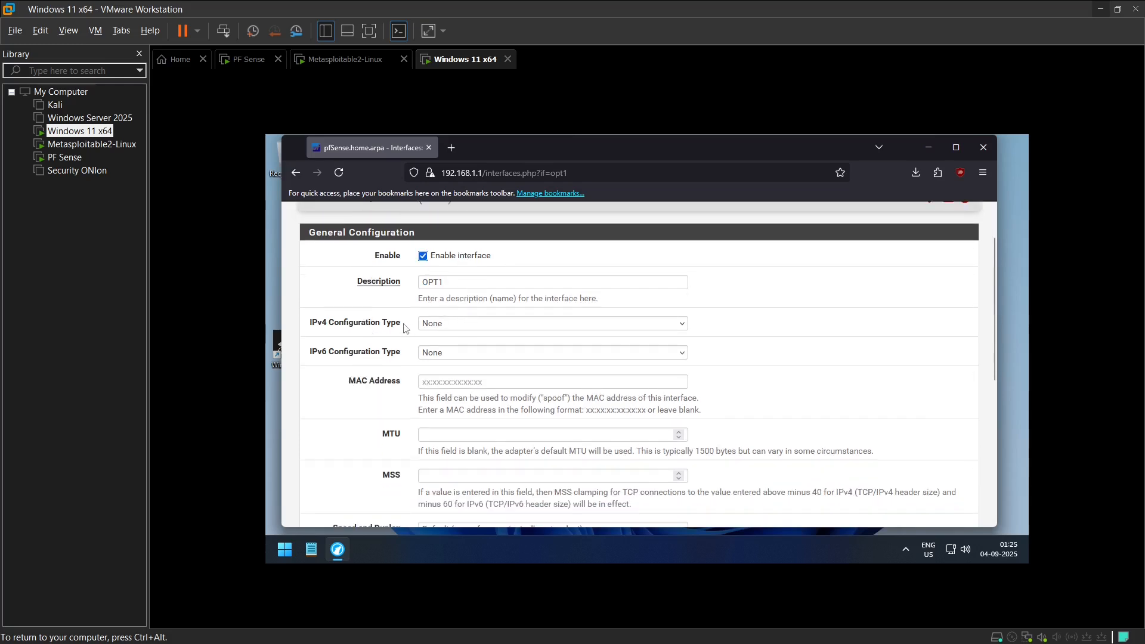
{"action": "left_click", "coordinate": [461, 325]}
{"action": "left_click", "coordinate": [454, 359]}
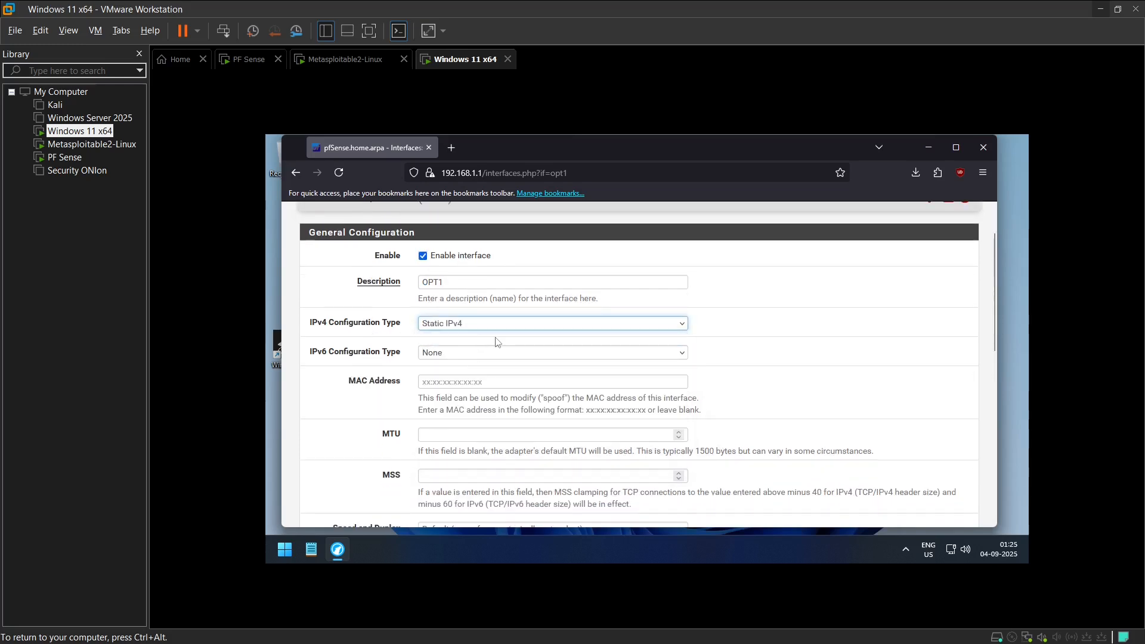
Step: Set the OPT1 static IPv4 address to 192.168.2.1 with a /24 subnet mask
{"action": "scroll", "coordinate": [498, 342], "scroll_direction": "down", "scroll_amount": 2}
{"action": "scroll", "coordinate": [508, 251], "scroll_direction": "down", "scroll_amount": 2}
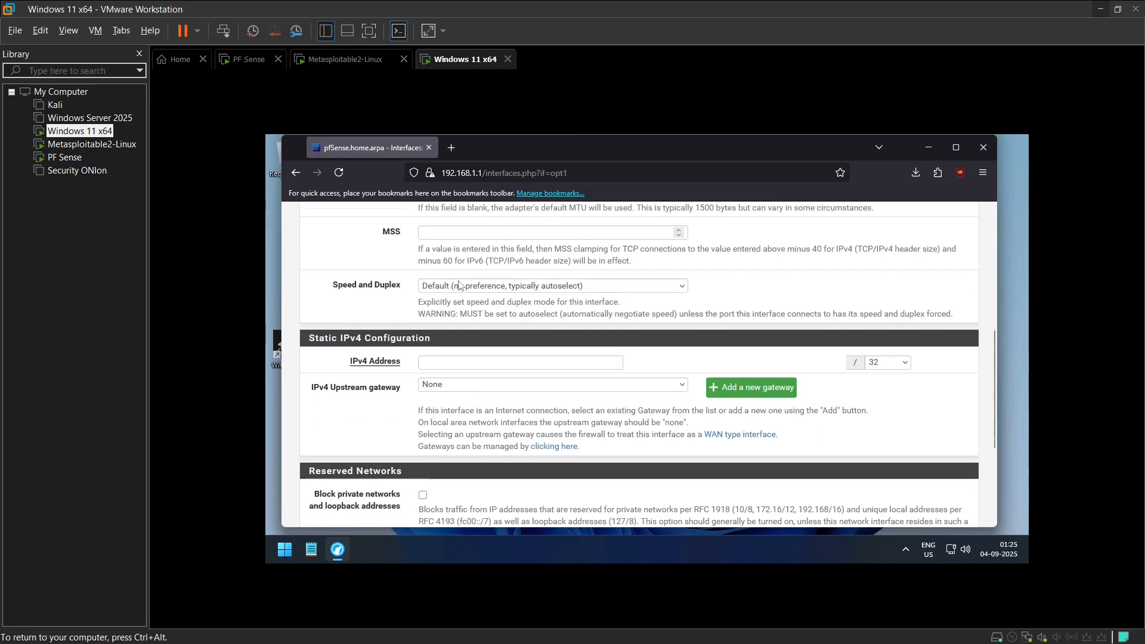
{"action": "left_click", "coordinate": [520, 363]}
{"action": "type", "text": "192.168."}
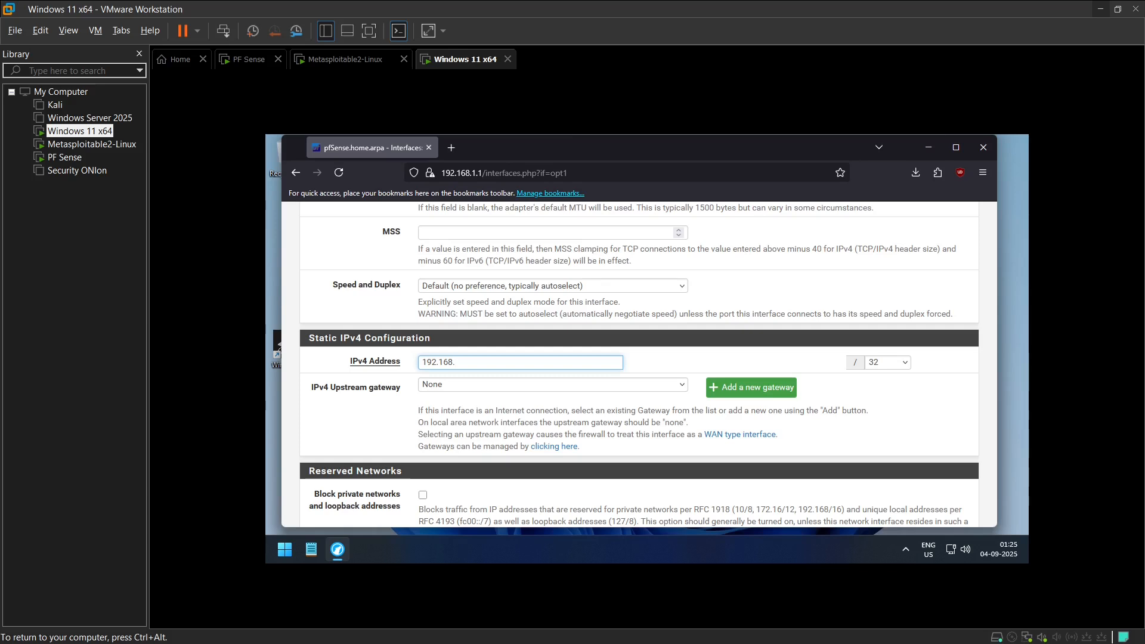
{"action": "type", "text": "2.1"}
{"action": "left_click", "coordinate": [903, 362]}
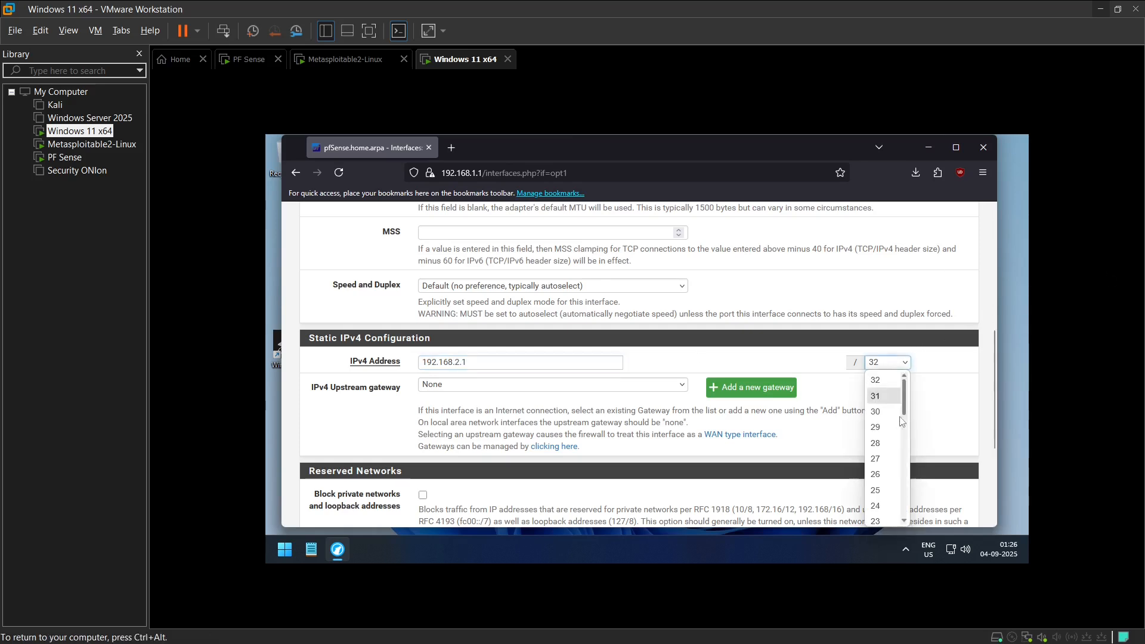
{"action": "left_click", "coordinate": [887, 506]}
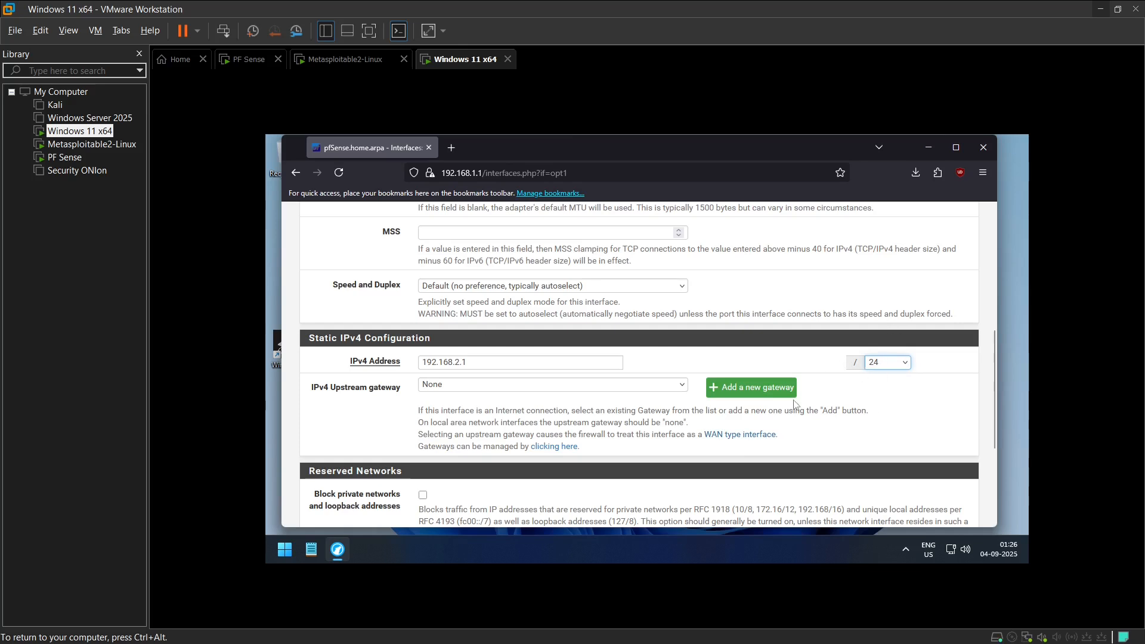
{"action": "double_click", "coordinate": [464, 362]}
{"action": "left_click", "coordinate": [525, 362]}
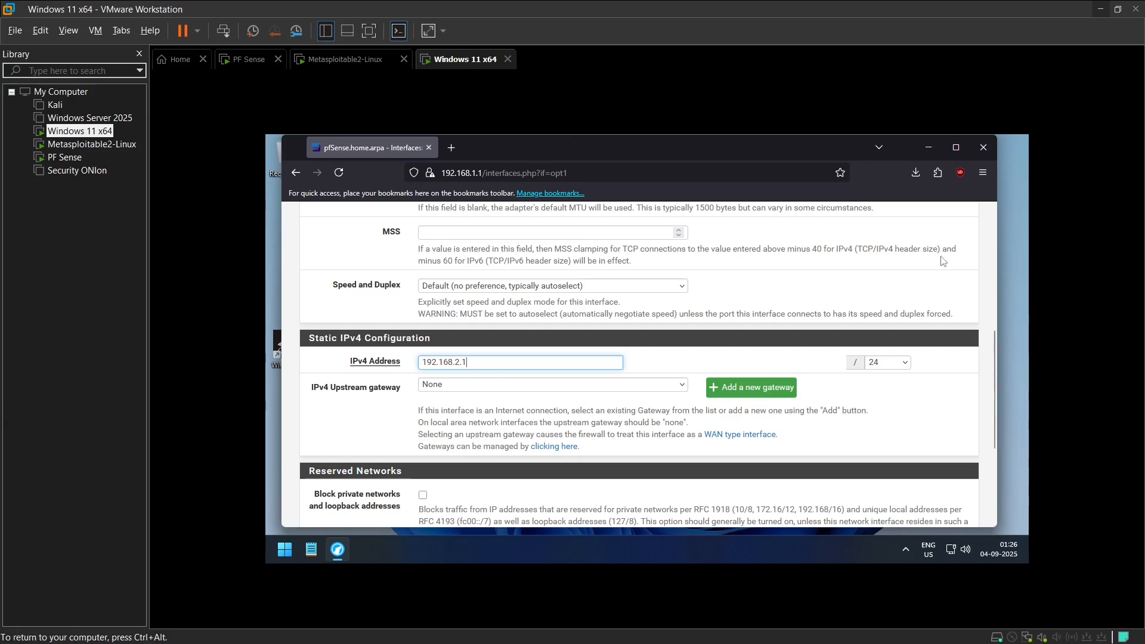
{"action": "left_click", "coordinate": [889, 363]}
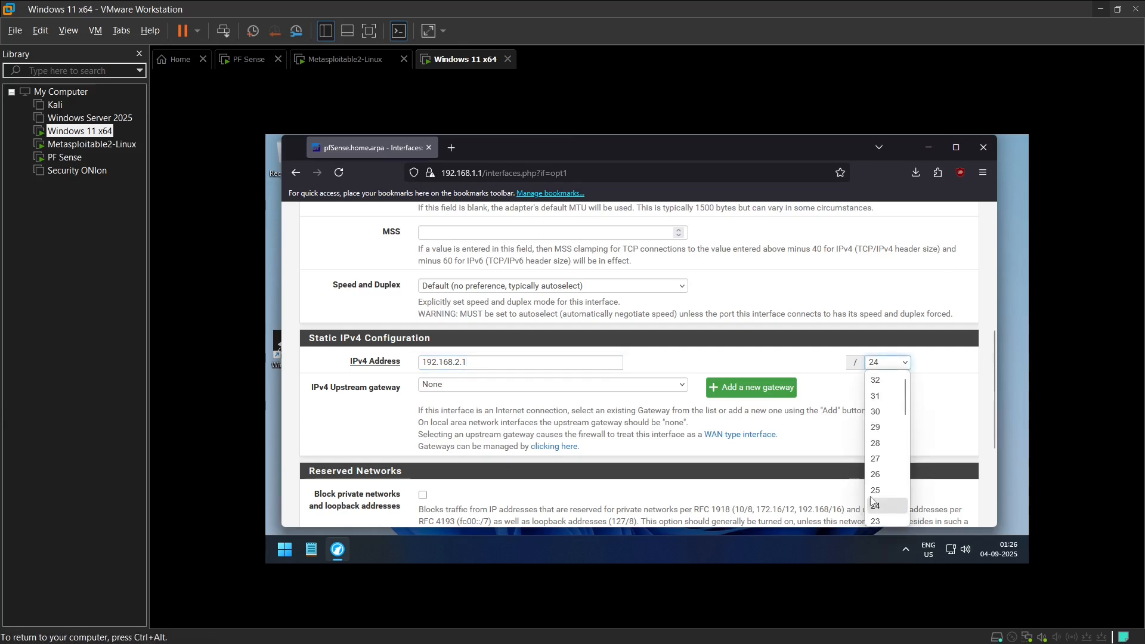
{"action": "left_click", "coordinate": [457, 362]}
{"action": "left_click_drag", "start_coordinate": [459, 362], "coordinate": [468, 363]}
{"action": "left_click", "coordinate": [469, 363]}
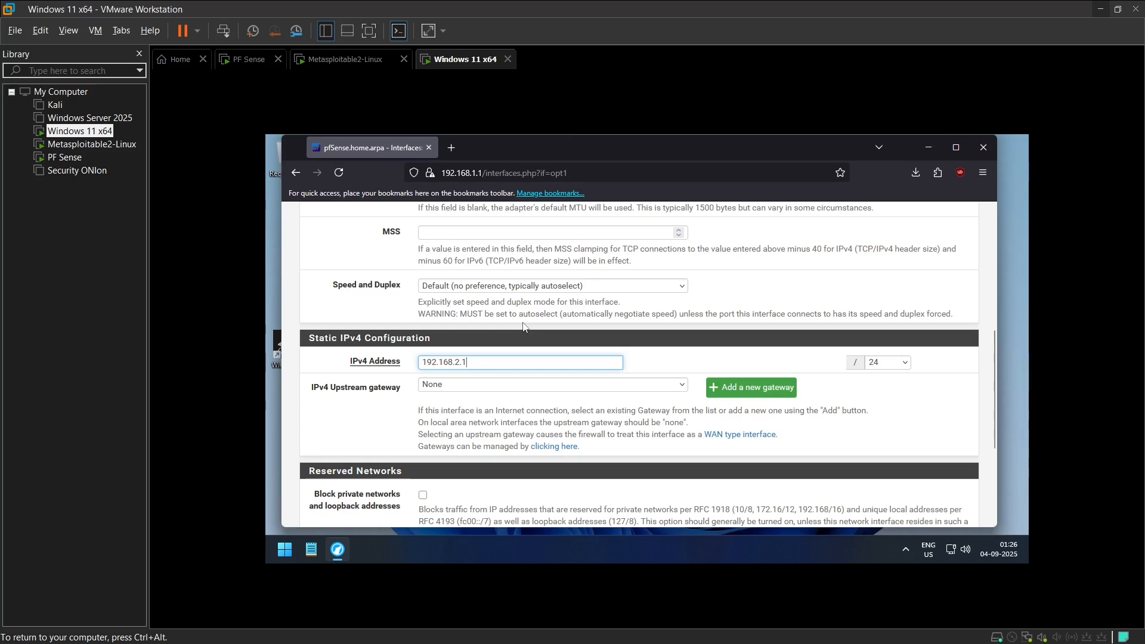
Step: Save the OPT1 interface configuration and apply the changes
{"action": "scroll", "coordinate": [523, 327], "scroll_direction": "down", "scroll_amount": 3}
{"action": "scroll", "coordinate": [504, 389], "scroll_direction": "up", "scroll_amount": 7}
{"action": "scroll", "coordinate": [504, 389], "scroll_direction": "down", "scroll_amount": 7}
{"action": "left_click", "coordinate": [448, 468]}
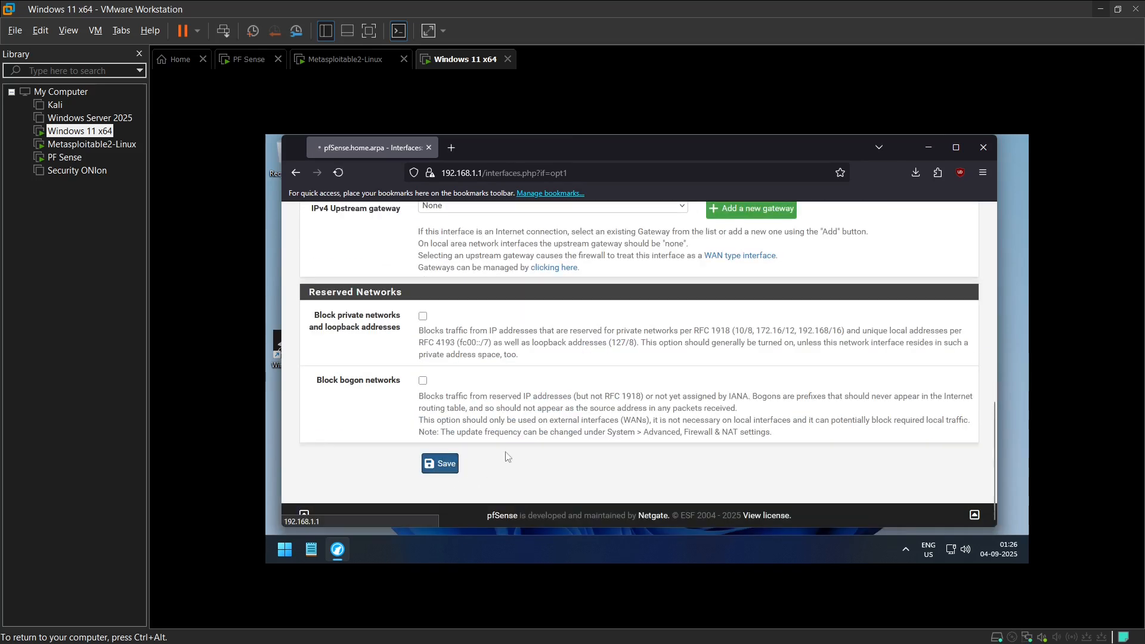
{"action": "left_click", "coordinate": [931, 308]}
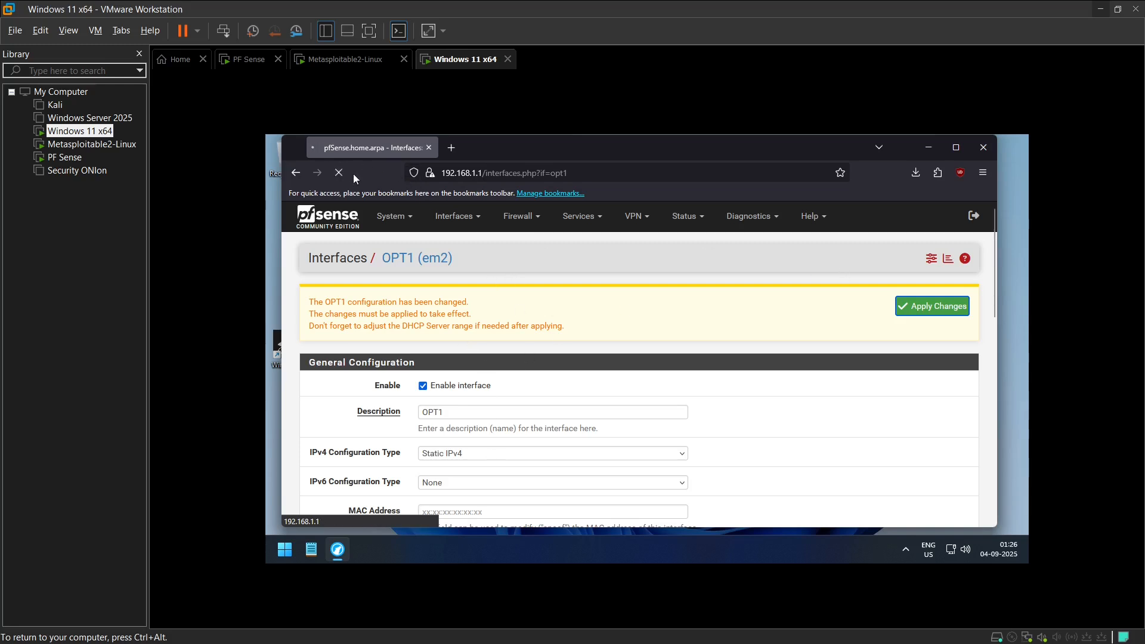
{"action": "scroll", "coordinate": [571, 301], "scroll_direction": "down", "scroll_amount": 1}
{"action": "scroll", "coordinate": [571, 301], "scroll_direction": "up", "scroll_amount": 1}
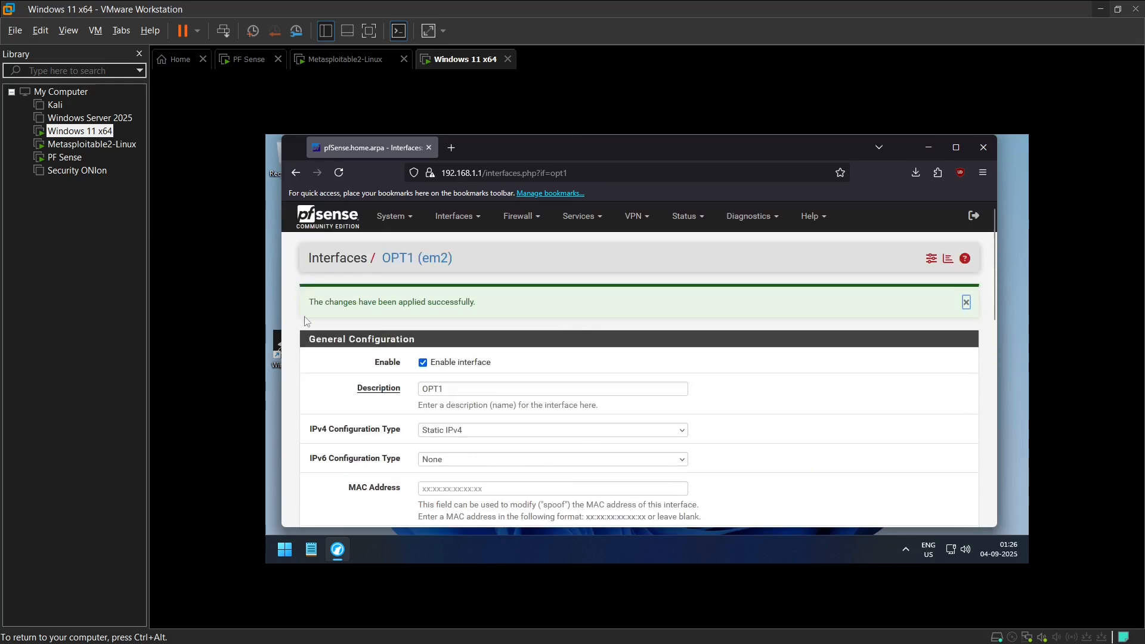
Step: Open the DHCP server settings for OPT1 and enable the DHCP server on that interface
{"action": "left_click", "coordinate": [589, 223]}
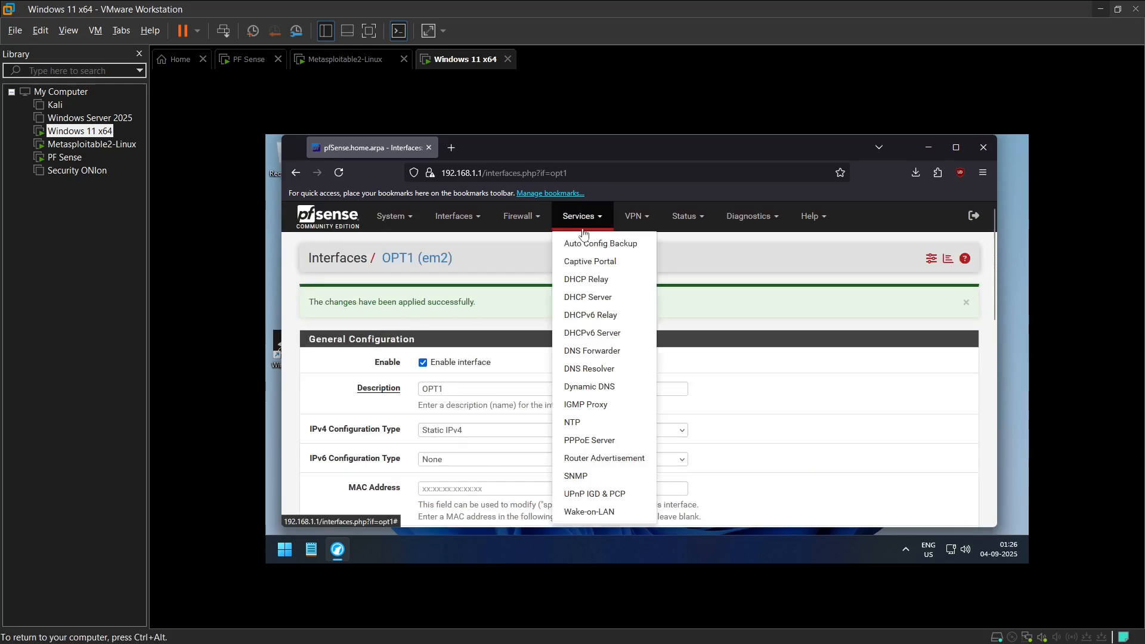
{"action": "left_click", "coordinate": [579, 298]}
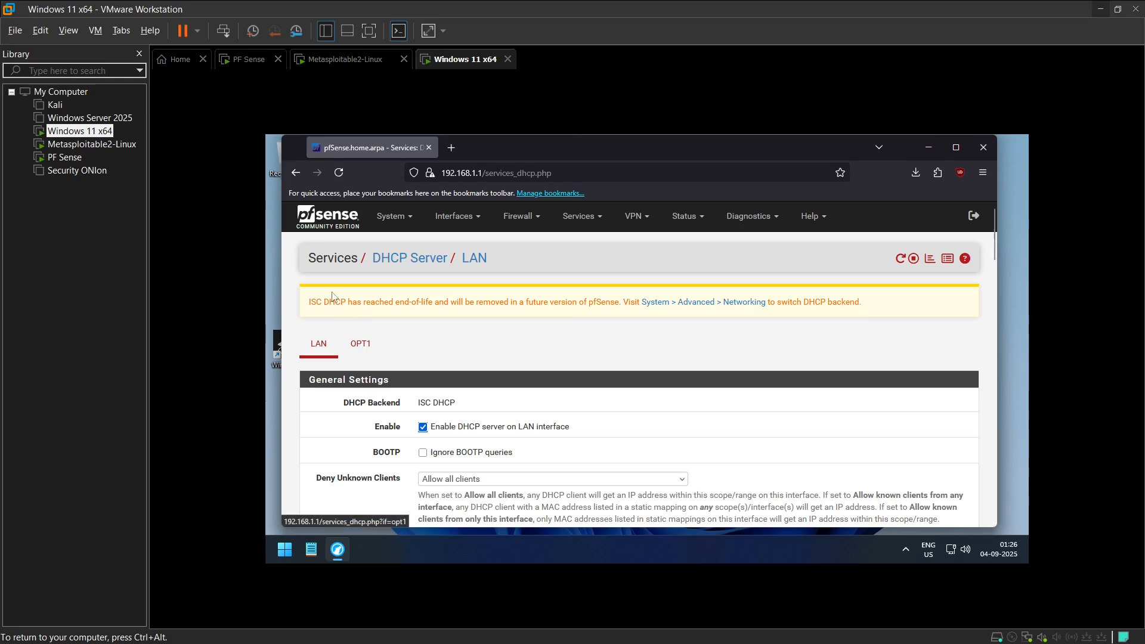
{"action": "left_click_drag", "start_coordinate": [309, 302], "coordinate": [558, 302]}
{"action": "left_click", "coordinate": [360, 344]}
{"action": "scroll", "coordinate": [417, 404], "scroll_direction": "down", "scroll_amount": 1}
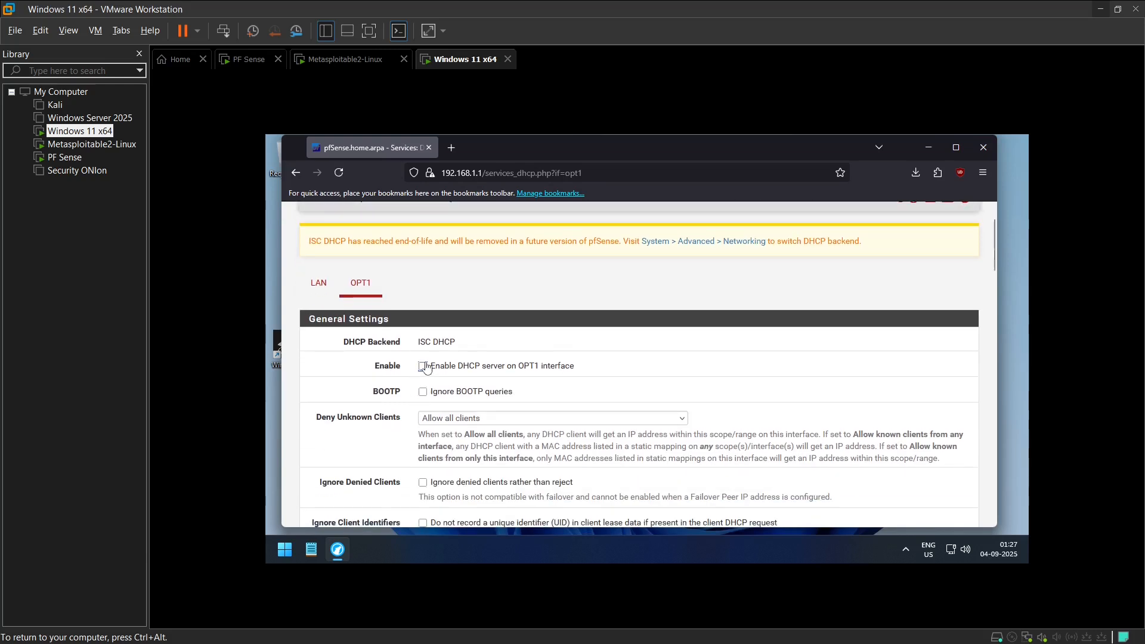
{"action": "scroll", "coordinate": [436, 364], "scroll_direction": "down", "scroll_amount": 2}
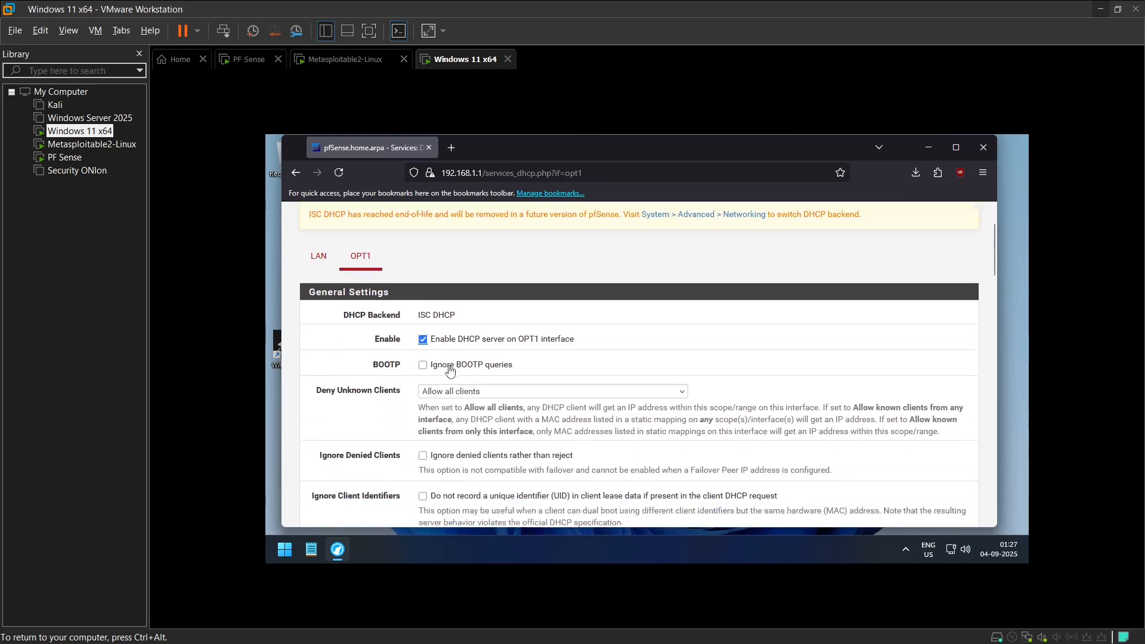
Step: Set the OPT1 primary address pool range from 192.168.2.100 to 192.168.2.199
{"action": "scroll", "coordinate": [420, 352], "scroll_direction": "down", "scroll_amount": 2}
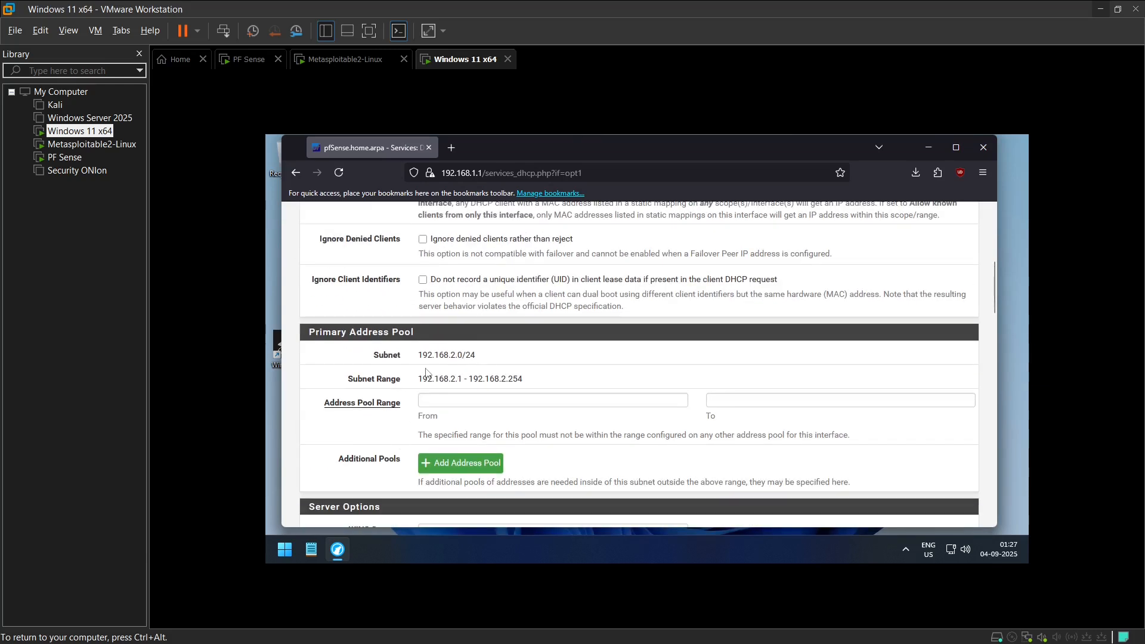
{"action": "left_click_drag", "start_coordinate": [419, 379], "coordinate": [565, 383]}
{"action": "left_click", "coordinate": [565, 382]}
{"action": "left_click_drag", "start_coordinate": [420, 379], "coordinate": [541, 384]}
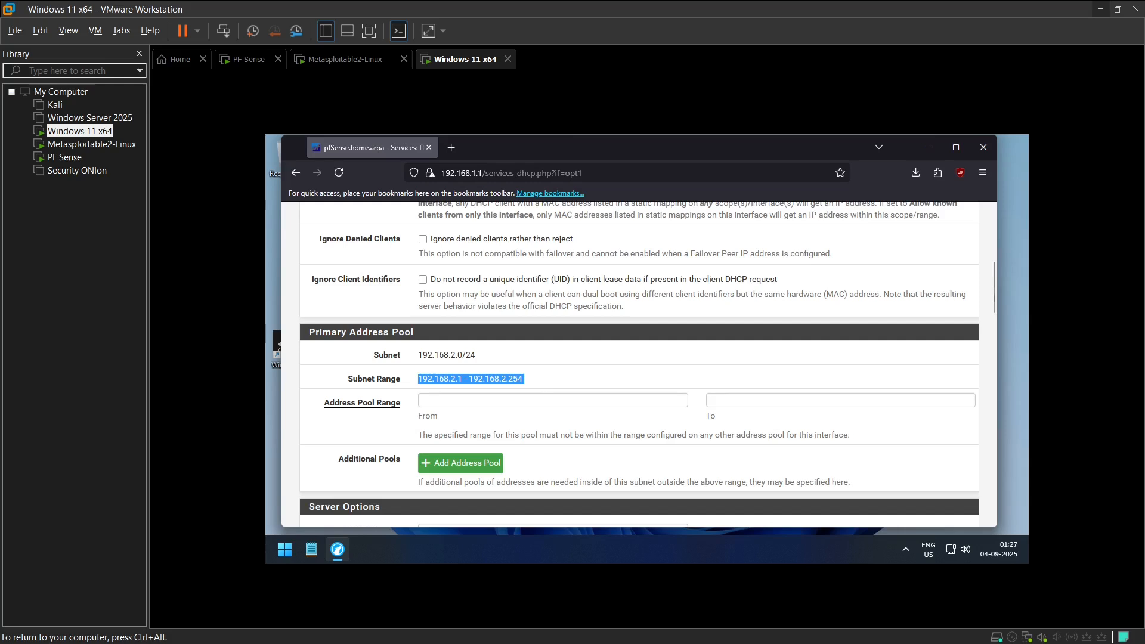
{"action": "left_click", "coordinate": [526, 407]}
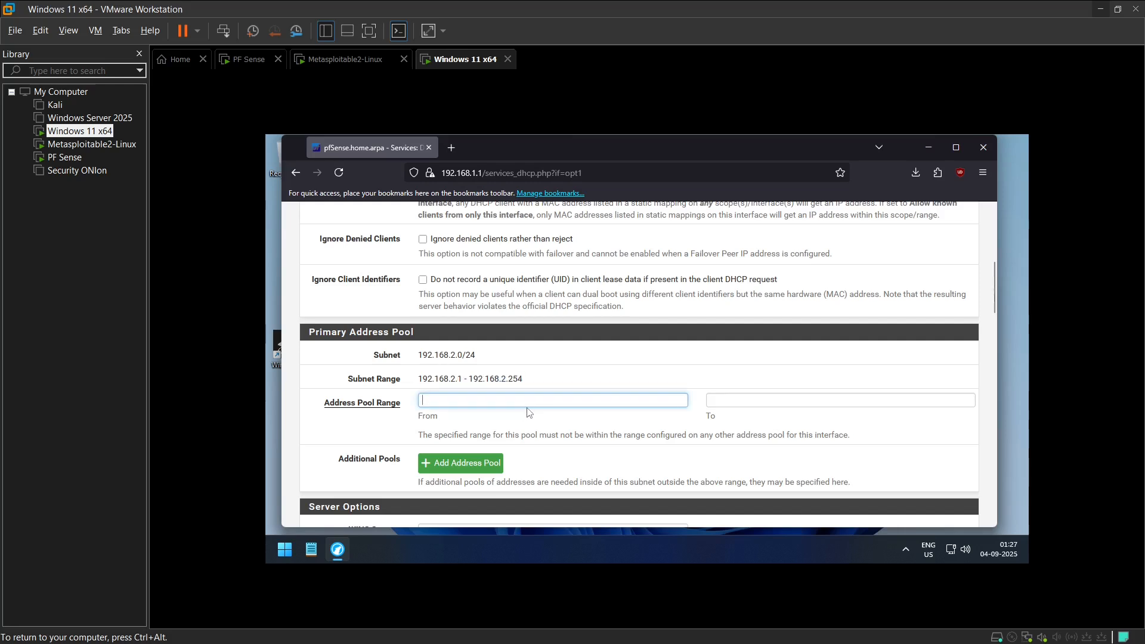
{"action": "type", "text": "192.168.2.100"}
{"action": "key", "text": "Tab"}
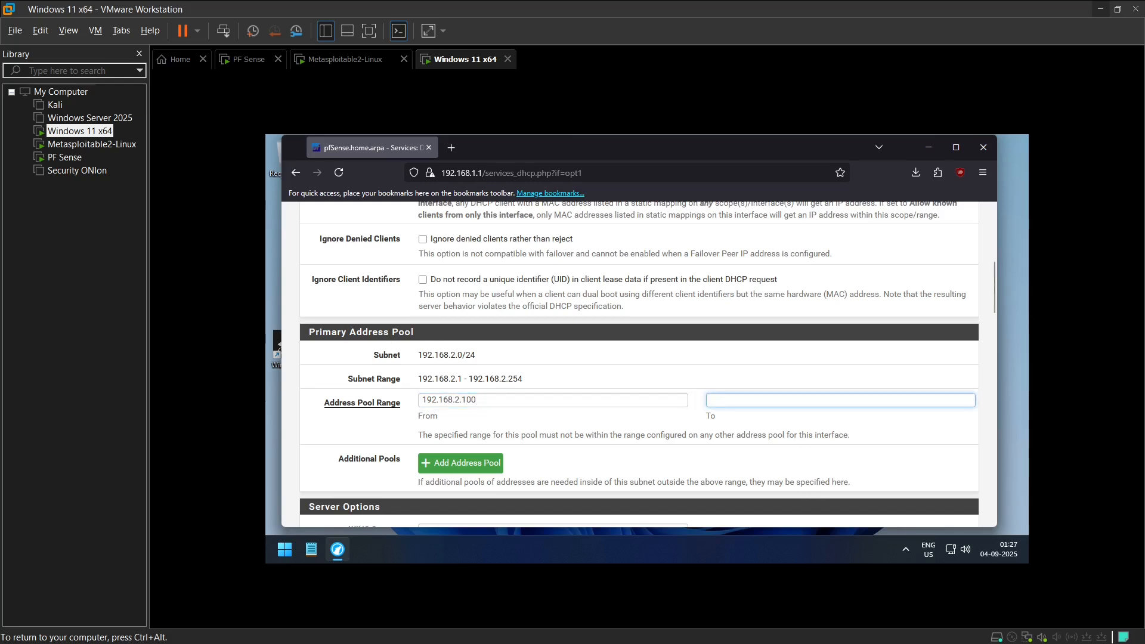
{"action": "left_click", "coordinate": [527, 401]}
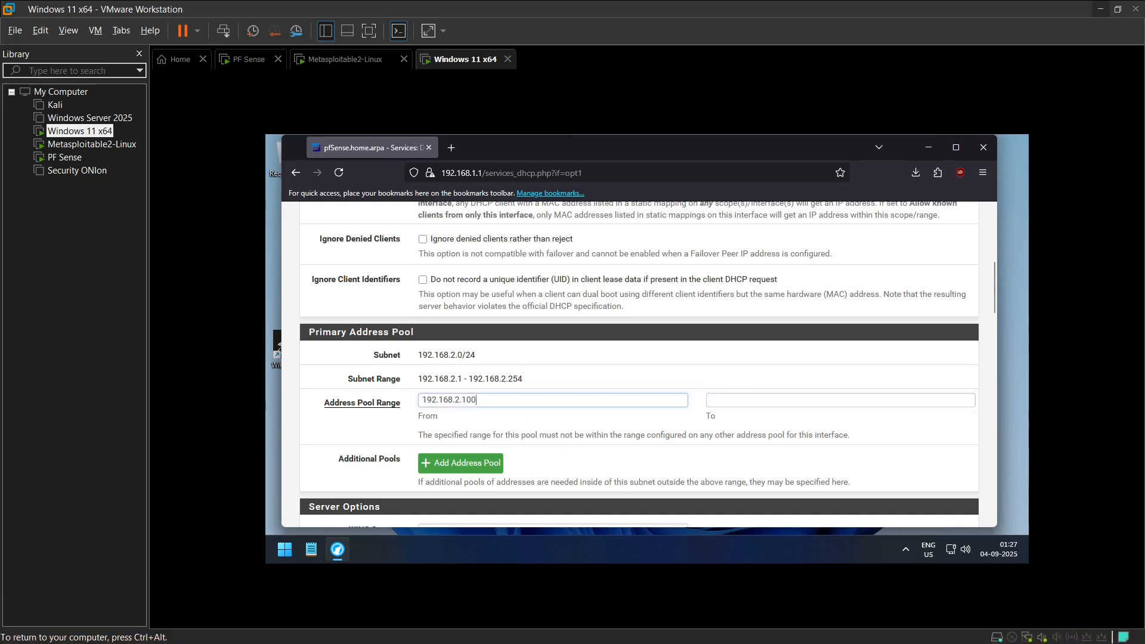
{"action": "key", "text": "ctrl+a"}
{"action": "key", "text": "ctrl+c"}
{"action": "left_click", "coordinate": [762, 398]}
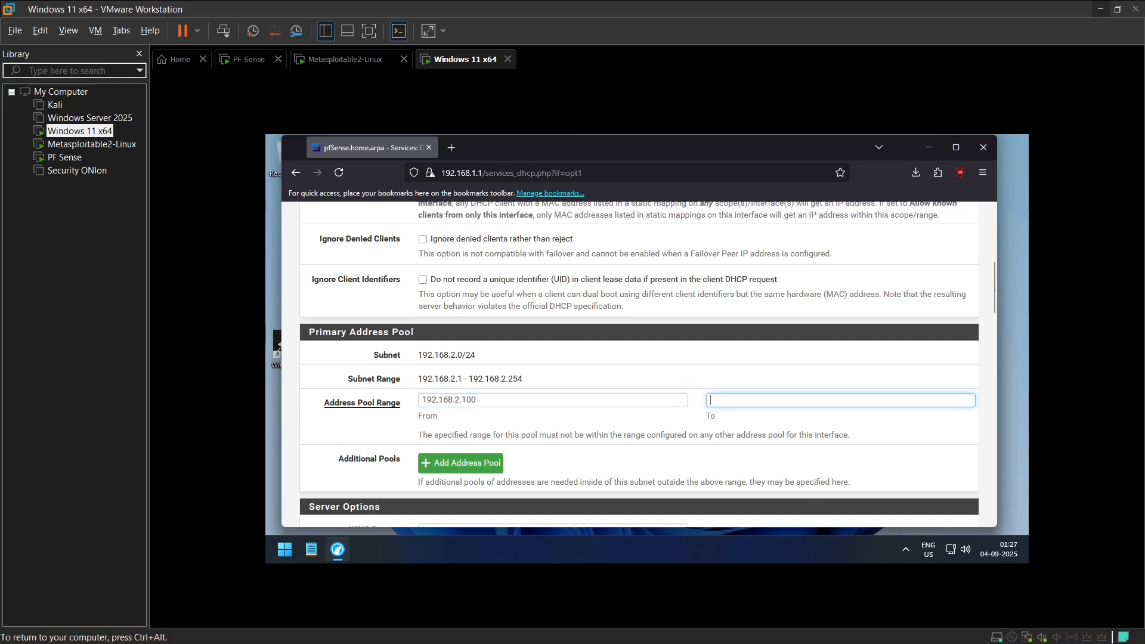
{"action": "key", "text": "ctrl+v"}
Step: Save the OPT1 DHCP server settings, leaving the remaining server options at their defaults
{"action": "scroll", "coordinate": [640, 364], "scroll_direction": "down", "scroll_amount": 3}
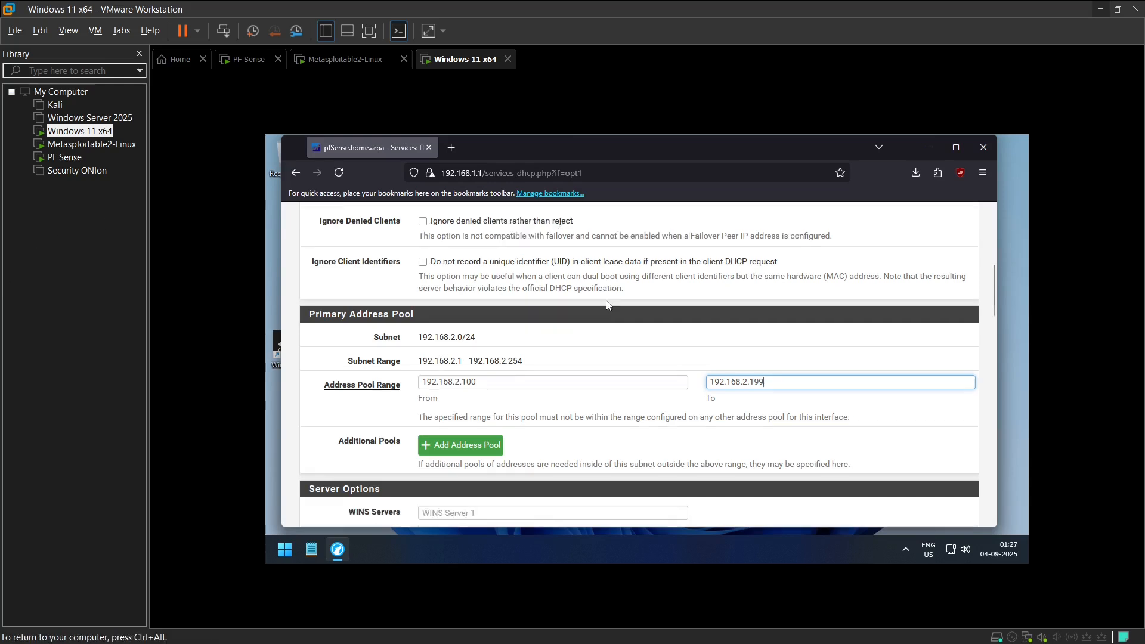
{"action": "scroll", "coordinate": [640, 364], "scroll_direction": "down", "scroll_amount": 2}
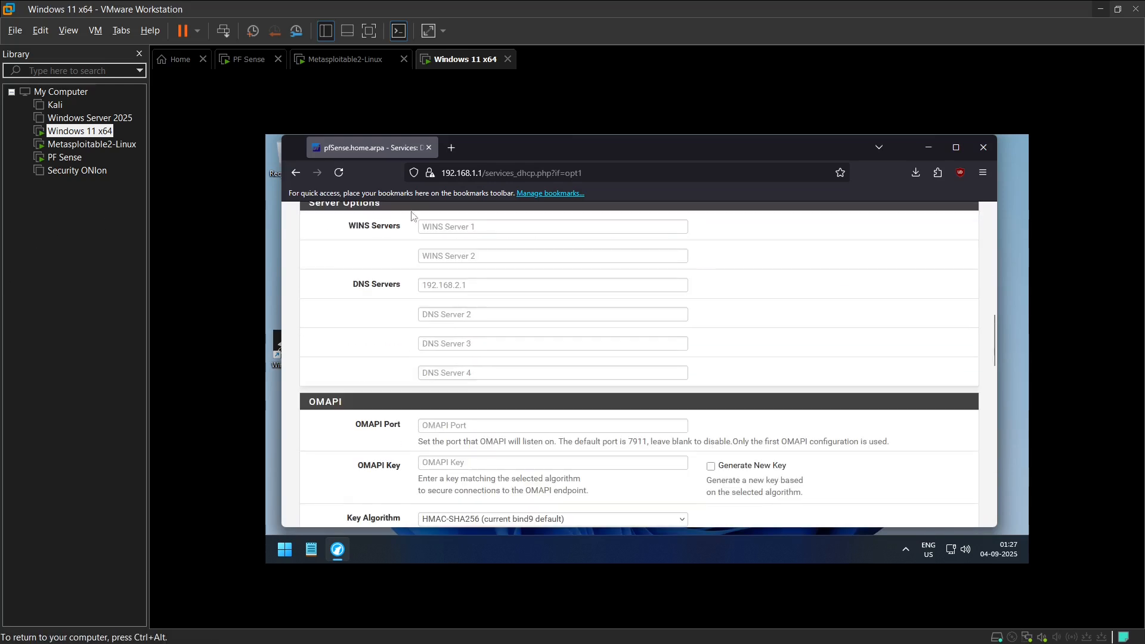
{"action": "scroll", "coordinate": [412, 216], "scroll_direction": "down", "scroll_amount": 5}
{"action": "scroll", "coordinate": [484, 372], "scroll_direction": "down", "scroll_amount": 9}
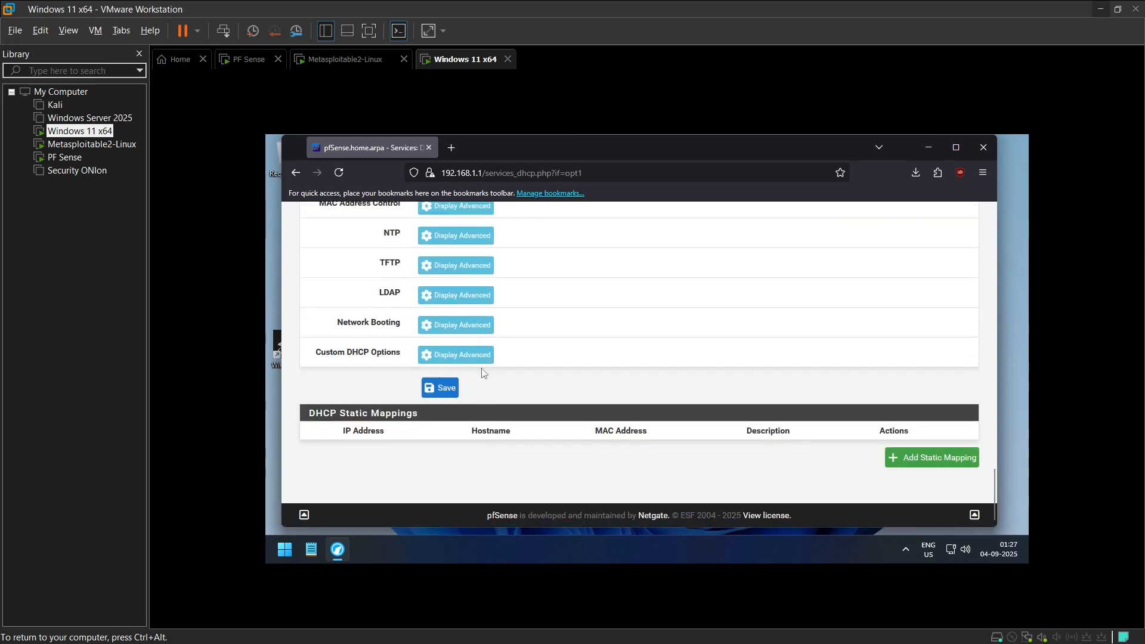
{"action": "left_click", "coordinate": [433, 388]}
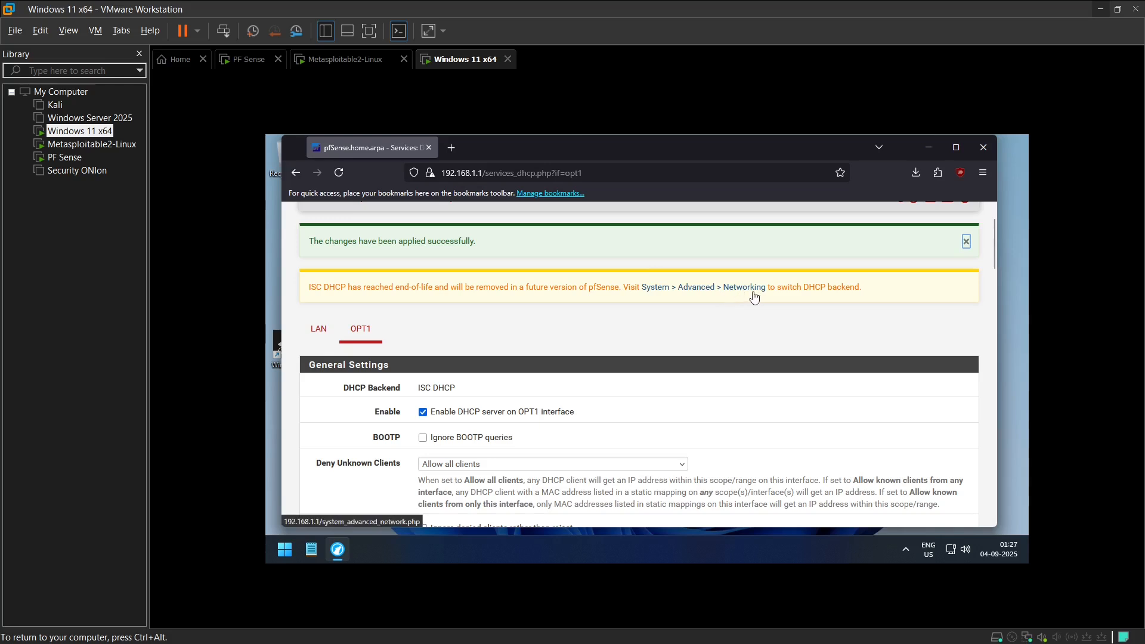
Step: Switch the DHCP server backend to Kea DHCP in the advanced networking settings and save
{"action": "left_click", "coordinate": [746, 289]}
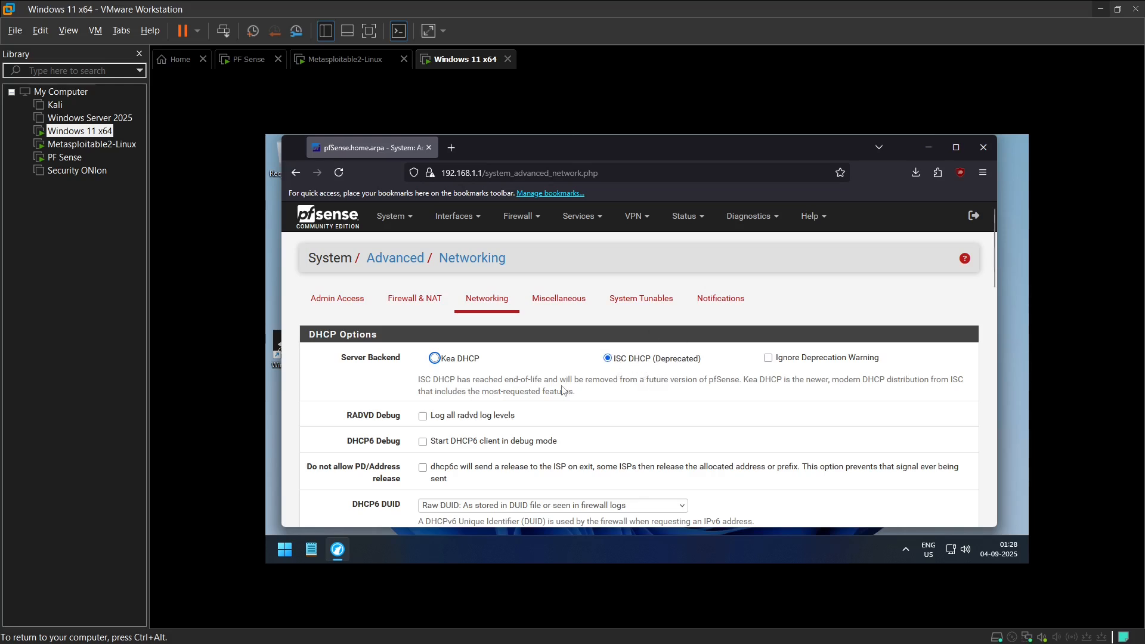
{"action": "left_click", "coordinate": [435, 358]}
{"action": "scroll", "coordinate": [438, 360], "scroll_direction": "down", "scroll_amount": 10}
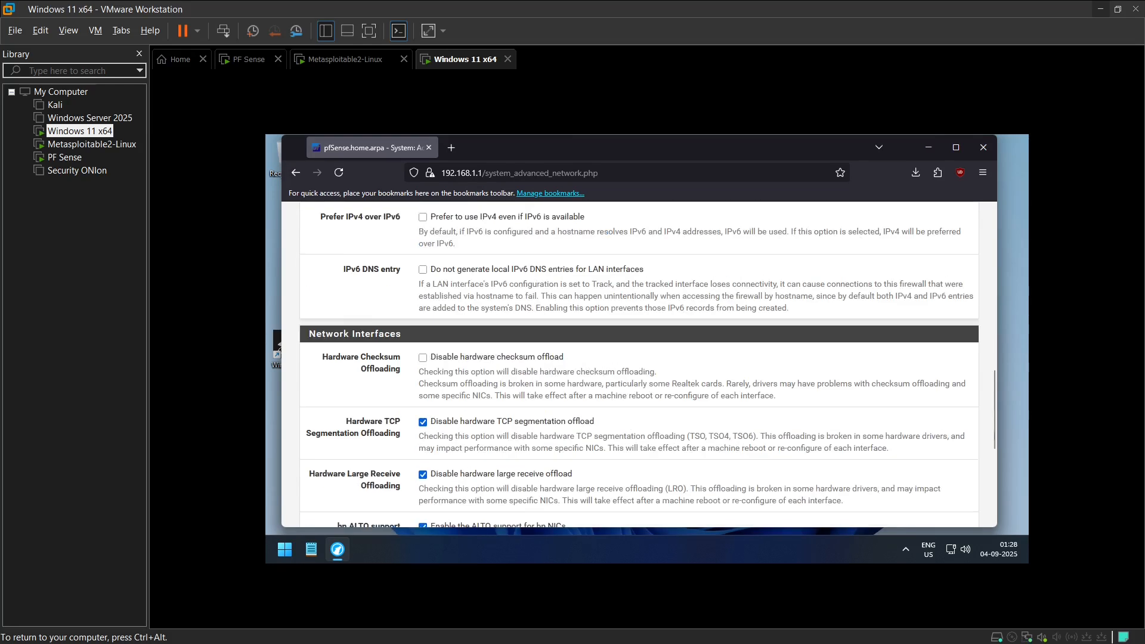
{"action": "scroll", "coordinate": [438, 418], "scroll_direction": "down", "scroll_amount": 5}
{"action": "left_click", "coordinate": [440, 463]}
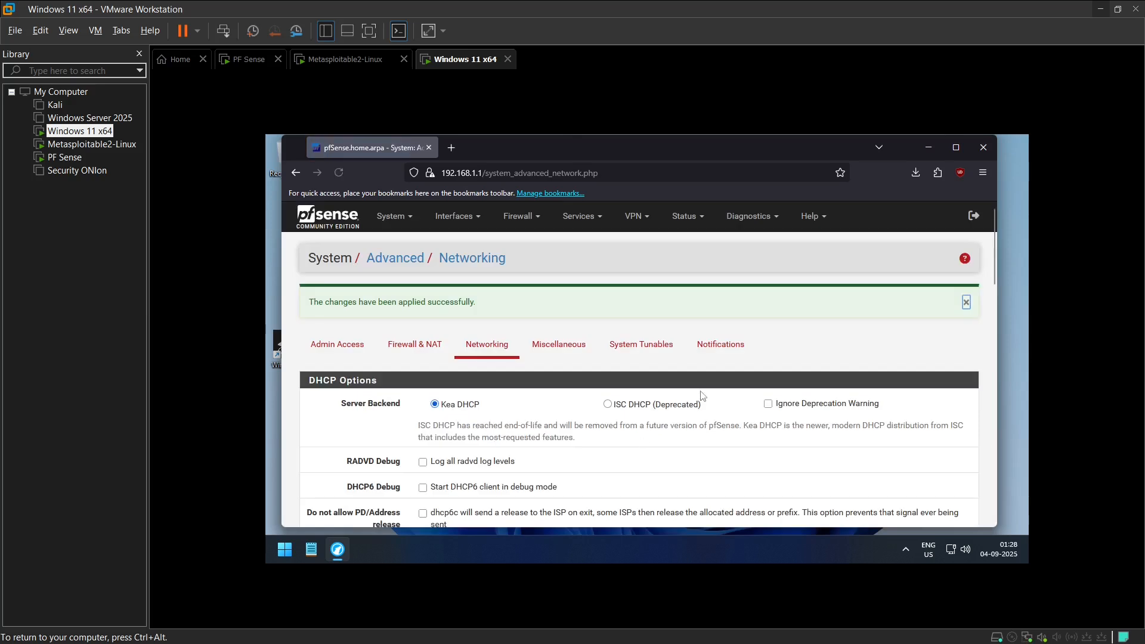
Step: Open the firewall rules and review the rule lists of the OPT1 and LAN interfaces
{"action": "left_click", "coordinate": [519, 218]}
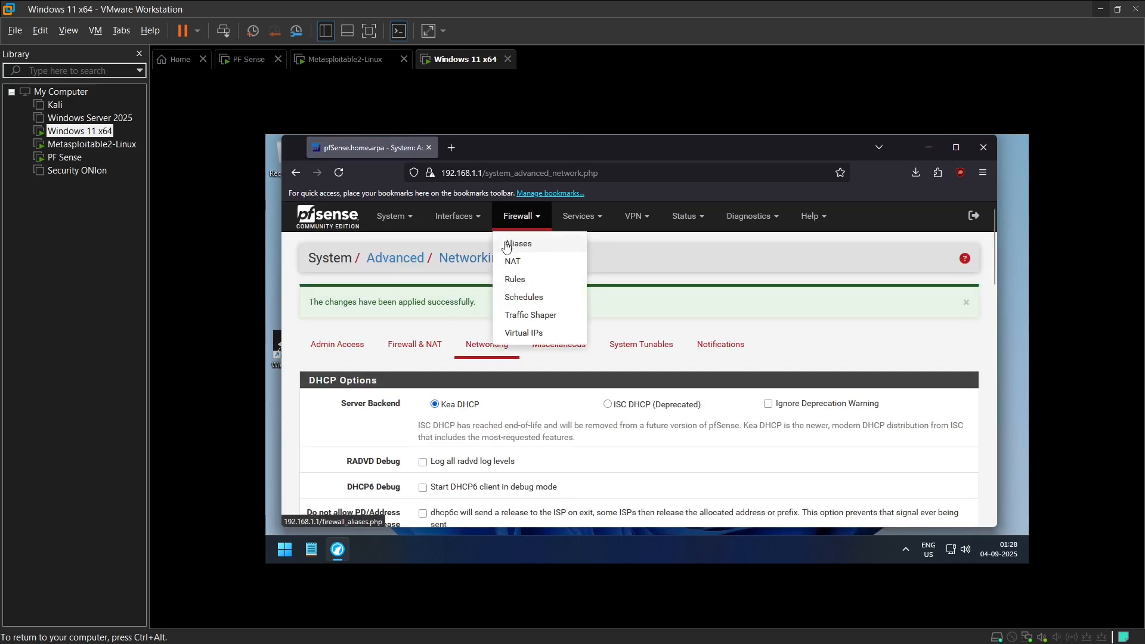
{"action": "left_click", "coordinate": [514, 281]}
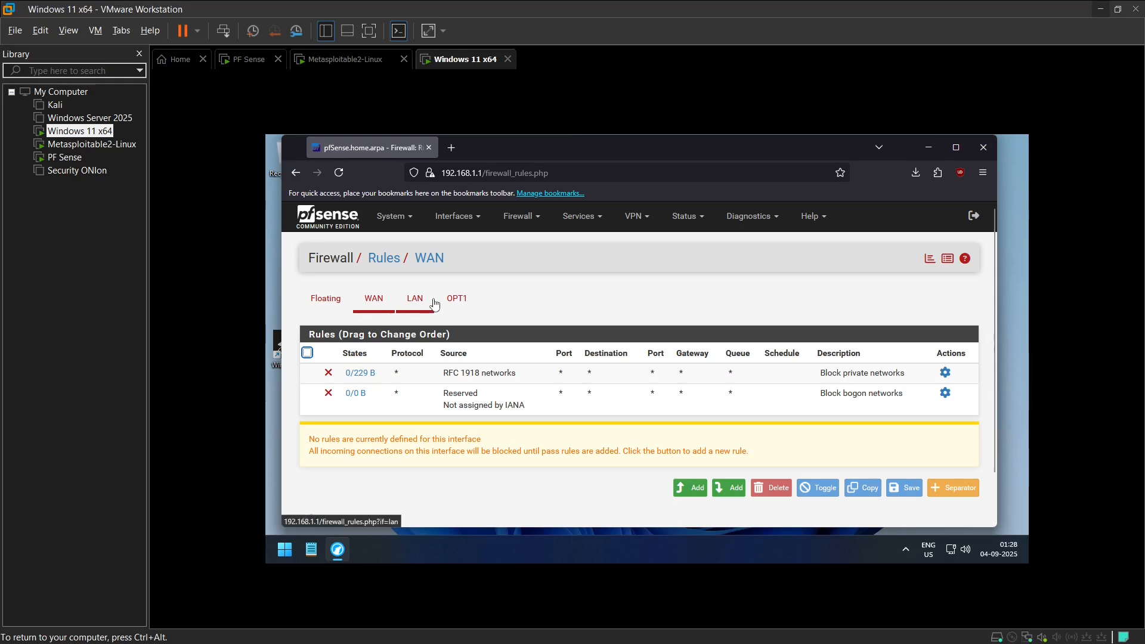
{"action": "left_click", "coordinate": [467, 306]}
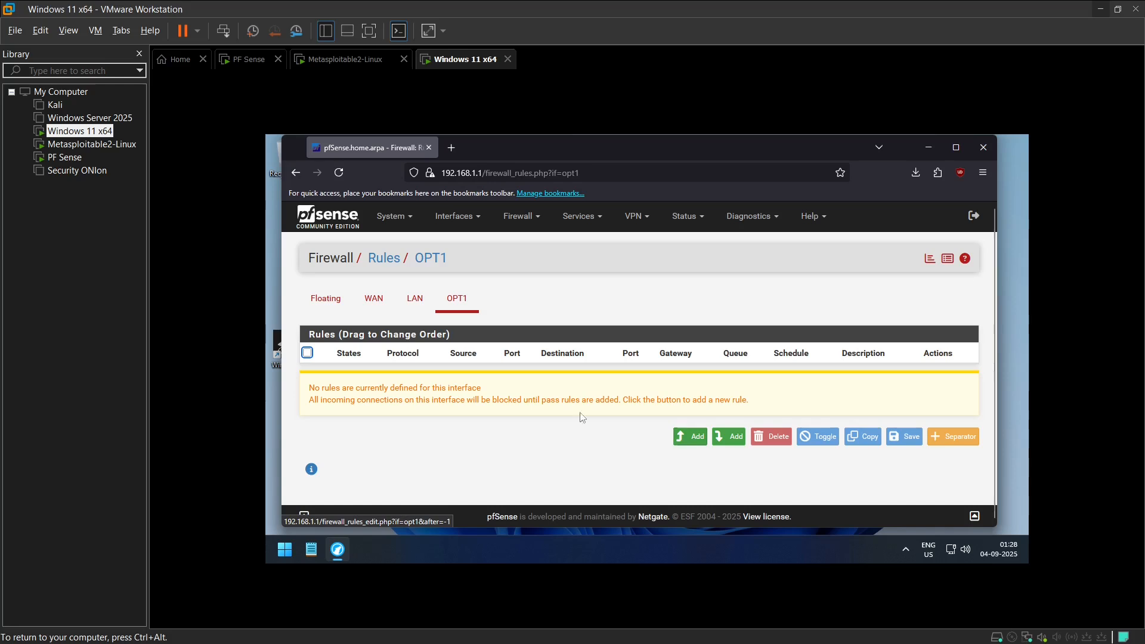
{"action": "left_click", "coordinate": [423, 298]}
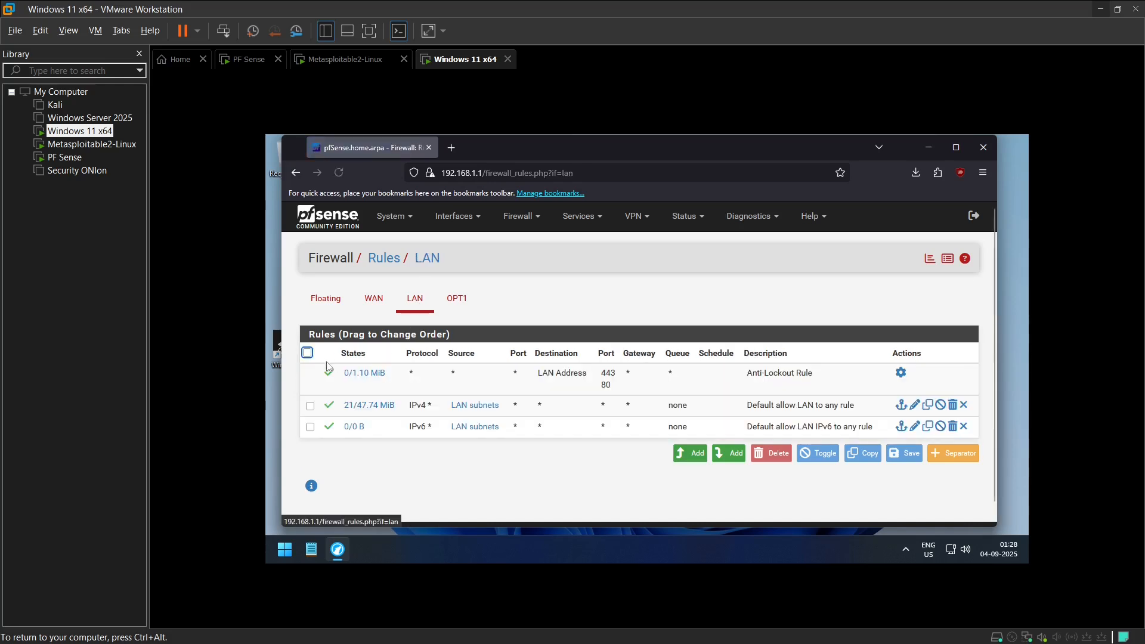
Step: Copy the default allow LAN rules to OPT1 with interface address/net conversion enabled, and apply the changes
{"action": "left_click", "coordinate": [307, 352]}
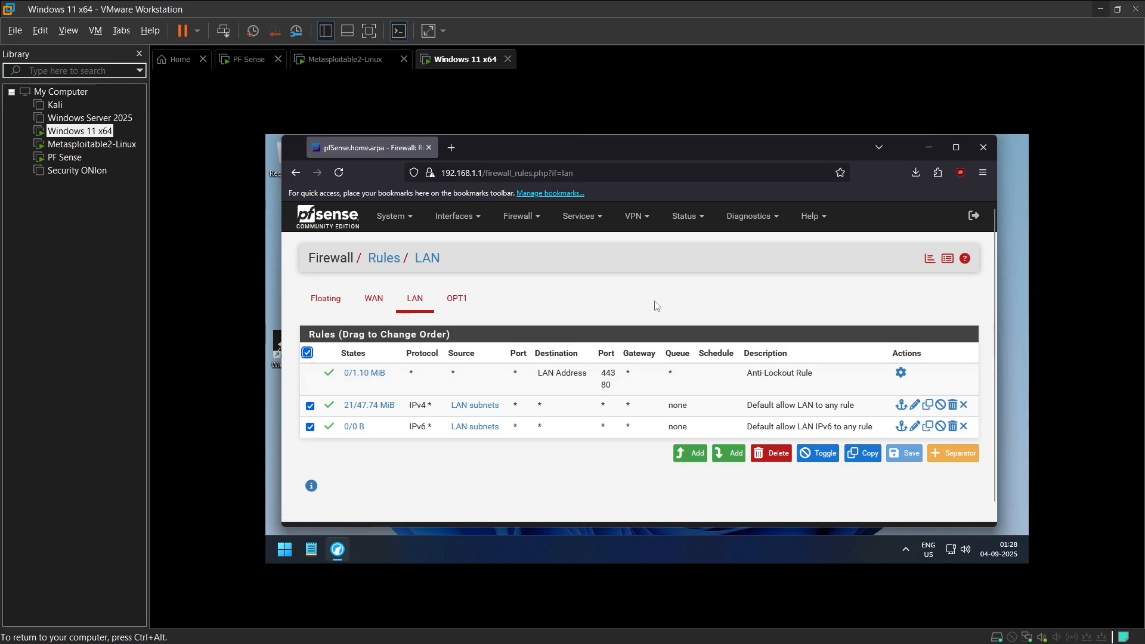
{"action": "left_click", "coordinate": [867, 458]}
{"action": "left_click", "coordinate": [530, 284]}
{"action": "left_click", "coordinate": [515, 333]}
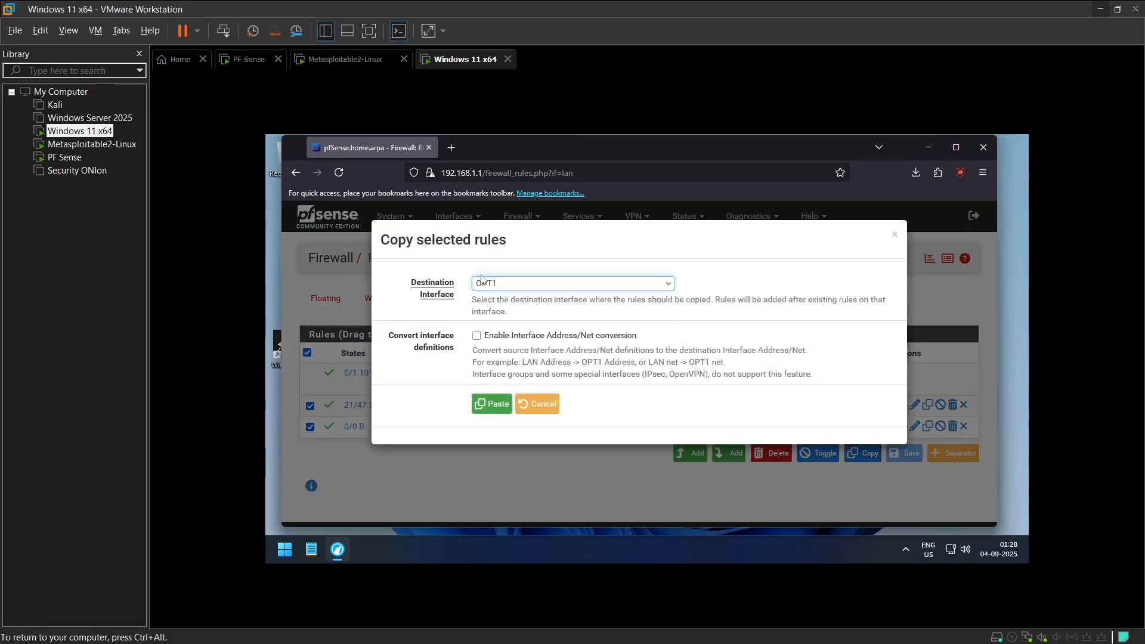
{"action": "left_click", "coordinate": [476, 335]}
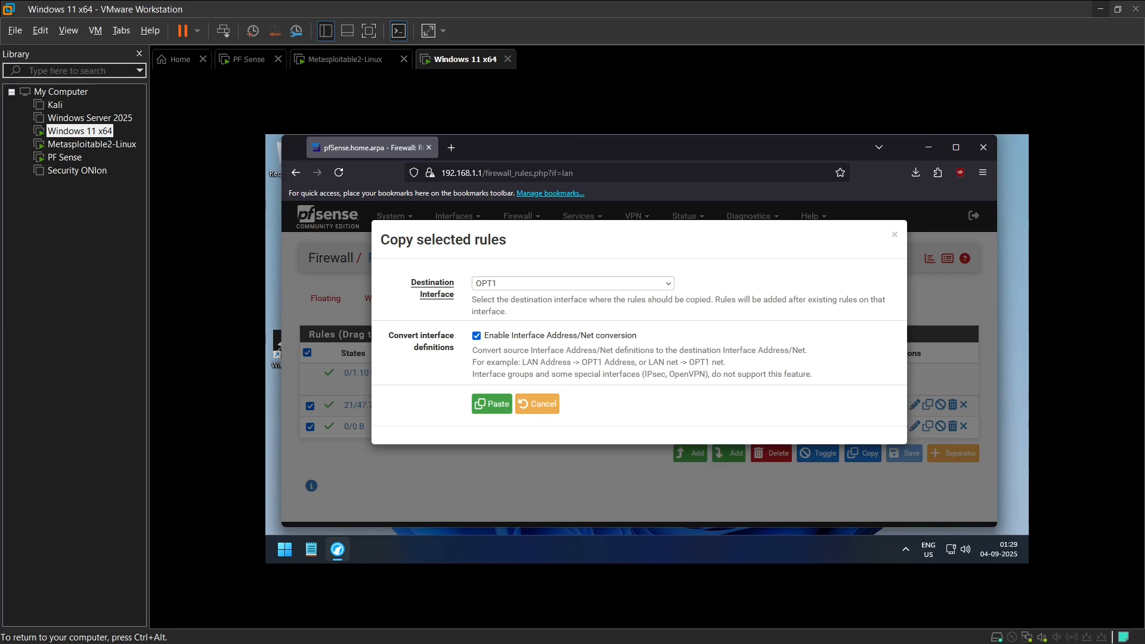
{"action": "left_click_drag", "start_coordinate": [520, 363], "coordinate": [563, 362]}
{"action": "left_click", "coordinate": [493, 403]}
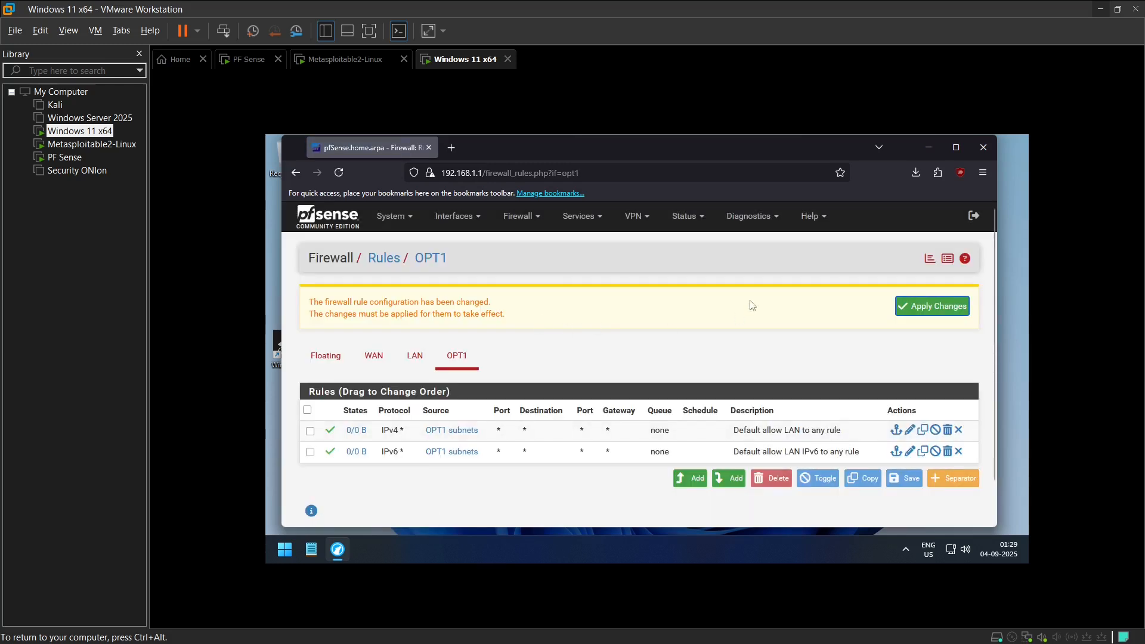
{"action": "left_click", "coordinate": [946, 307]}
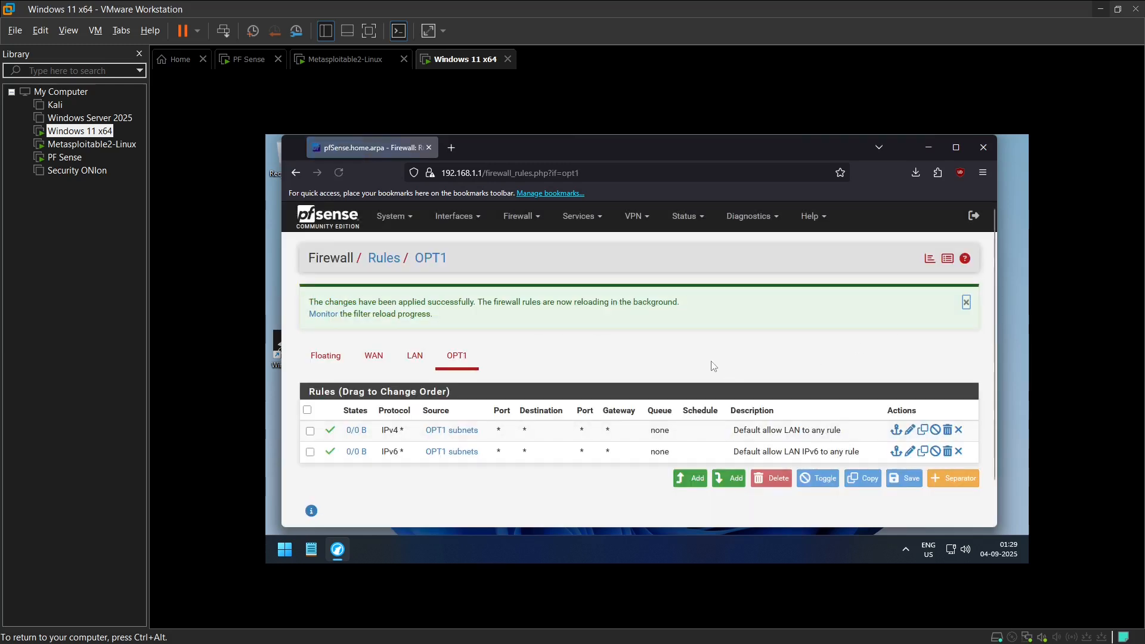
Step: Compare the firewall rules of the LAN interface with those of OPT1
{"action": "left_click", "coordinate": [419, 360]}
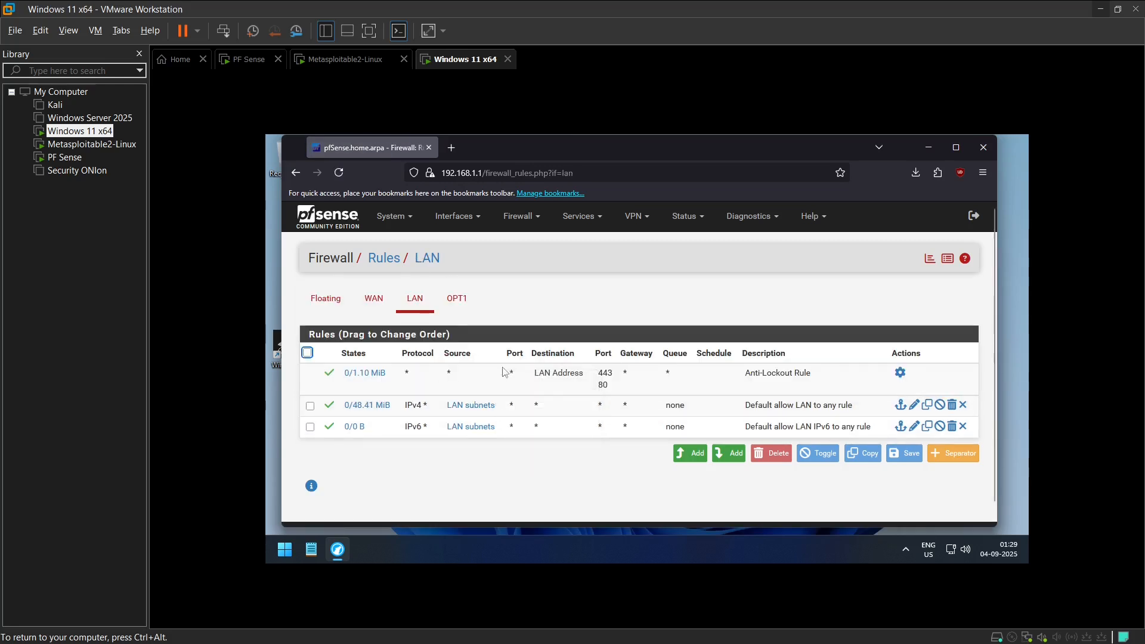
{"action": "left_click", "coordinate": [455, 298]}
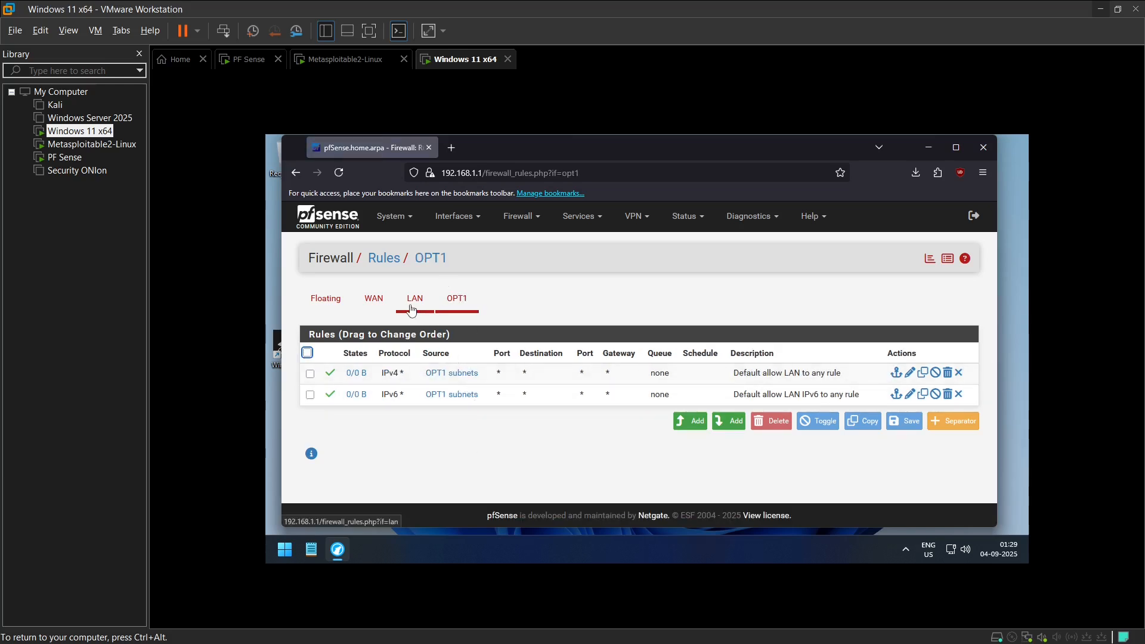
{"action": "left_click", "coordinate": [434, 307]}
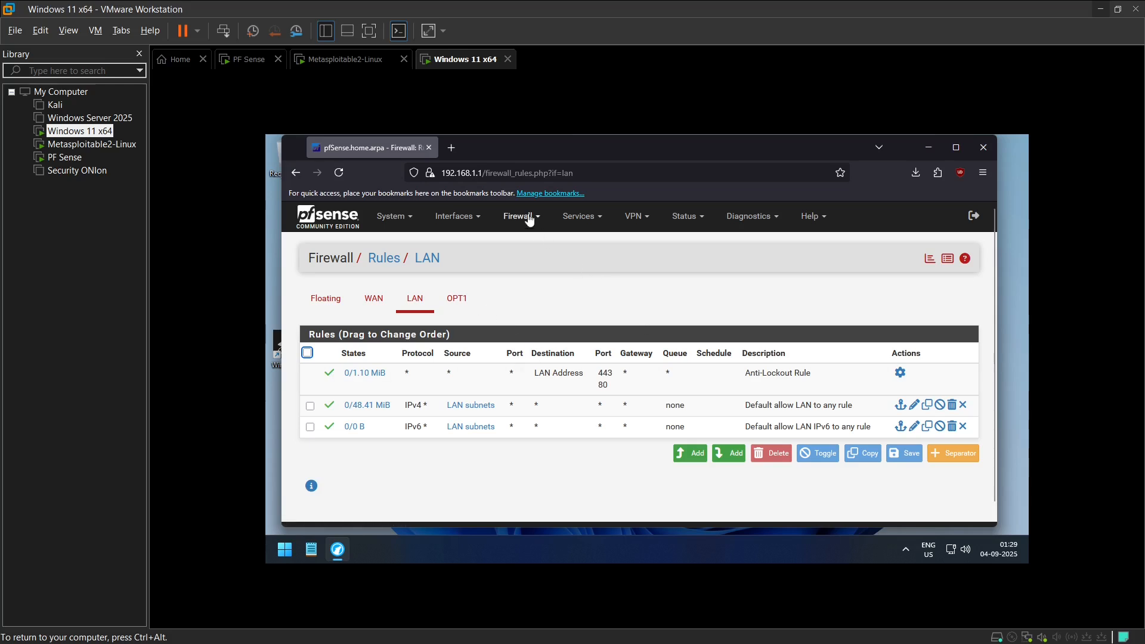
Step: Check the outbound NAT mode and the automatic outbound NAT rules
{"action": "left_click", "coordinate": [530, 218]}
{"action": "left_click", "coordinate": [517, 261]}
{"action": "left_click", "coordinate": [436, 300]}
{"action": "scroll", "coordinate": [416, 347], "scroll_direction": "down", "scroll_amount": 3}
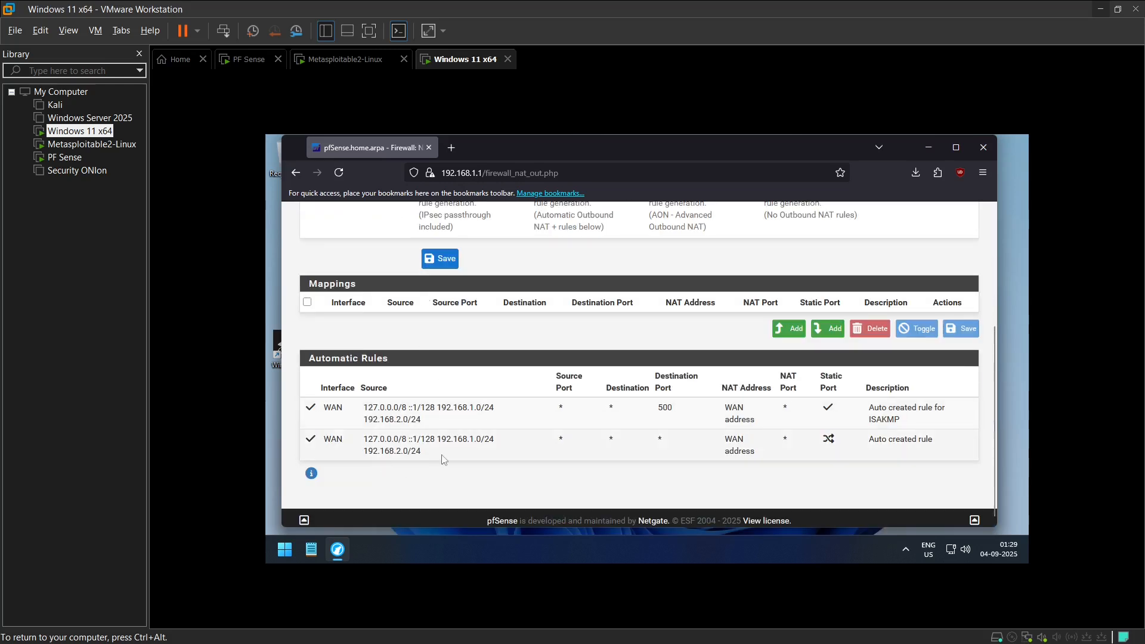
{"action": "scroll", "coordinate": [478, 446], "scroll_direction": "up", "scroll_amount": 5}
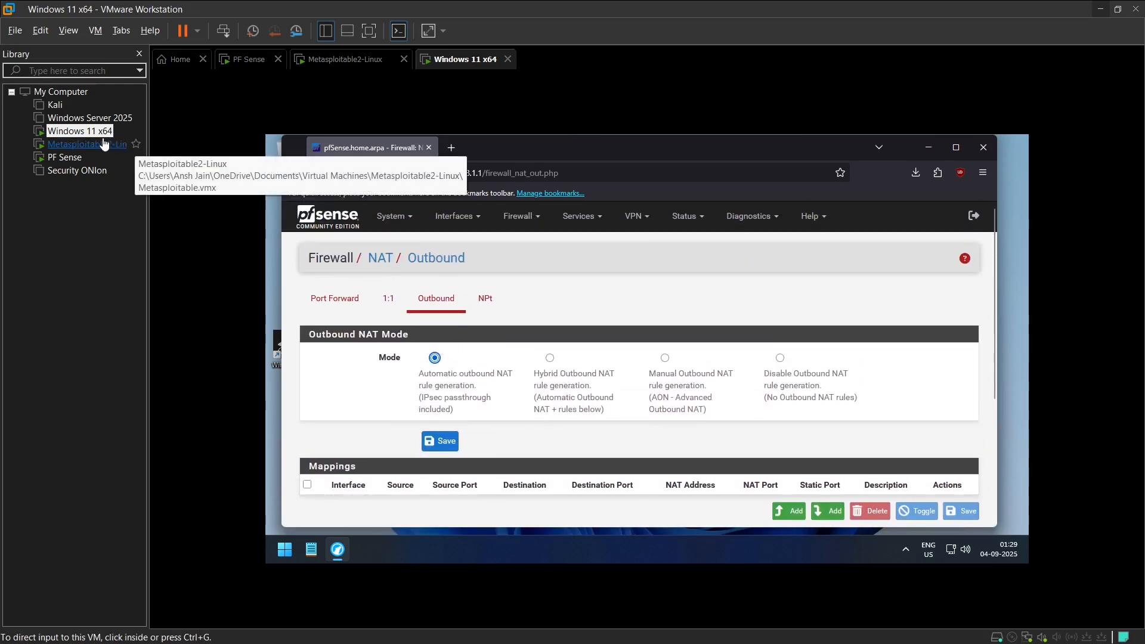
Step: Switch to the Metasploitable2-Linux virtual machine and test its internet connectivity with ping 8.8.8.8
{"action": "left_click", "coordinate": [90, 144]}
{"action": "left_click", "coordinate": [407, 237]}
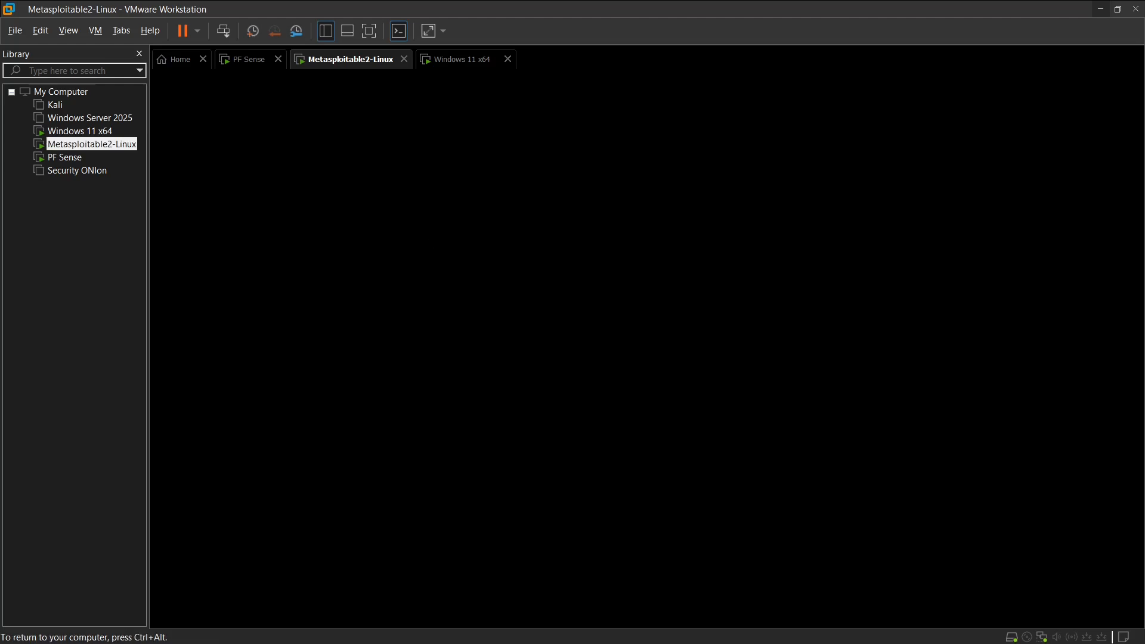
{"action": "key", "text": "Return"}
{"action": "key", "text": "Return"}
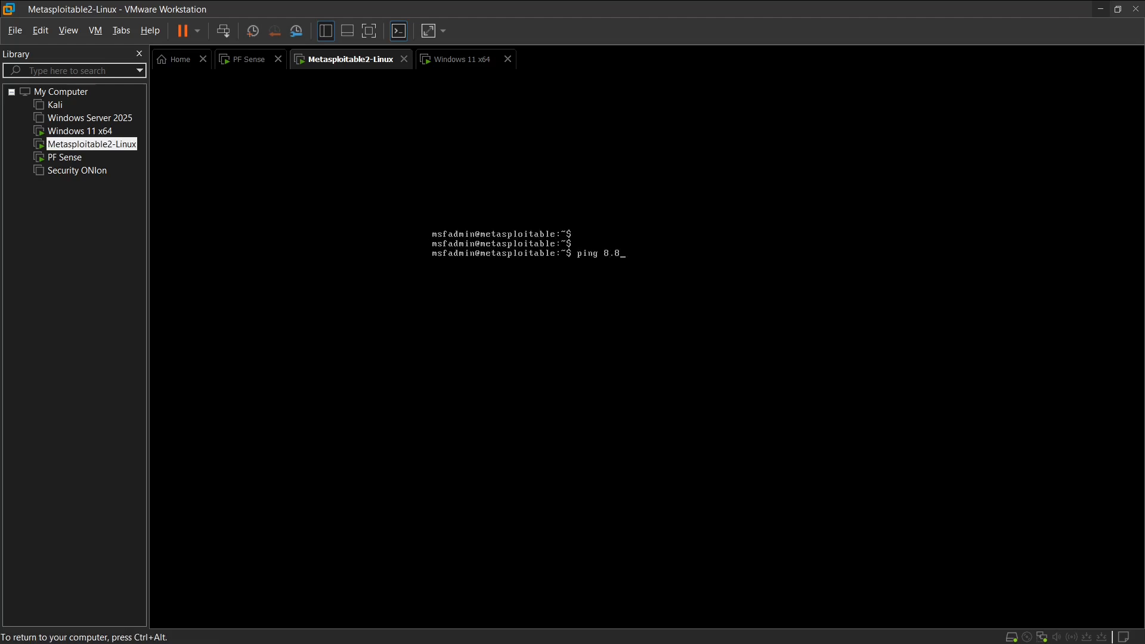
{"action": "type", "text": "ping 8.8.8.8"}
{"action": "key", "text": "Return"}
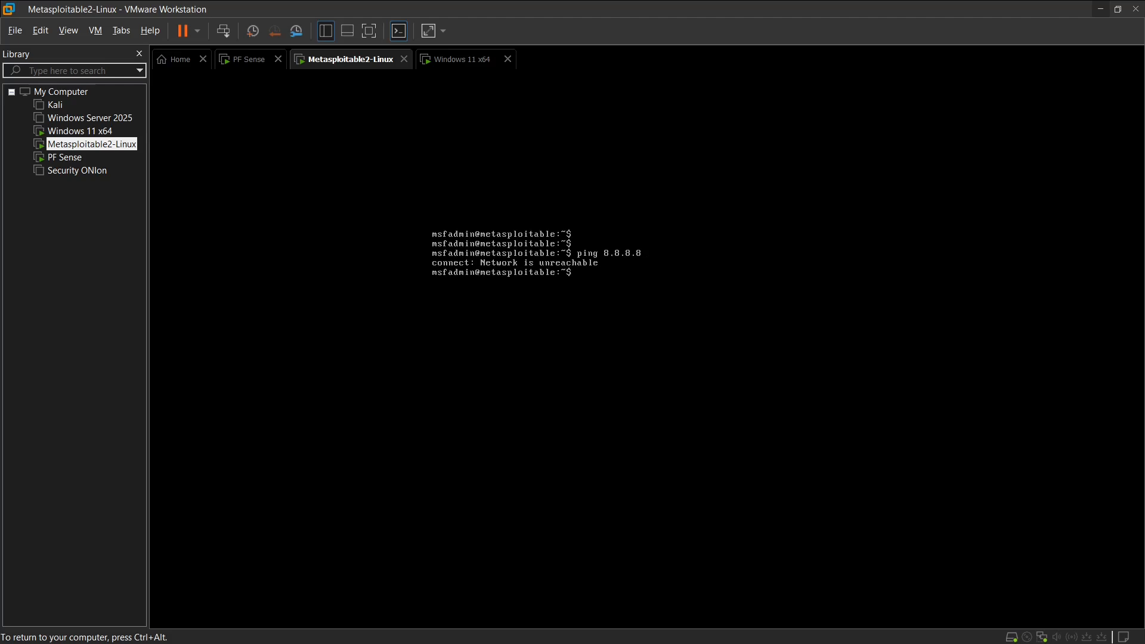
Step: Reboot the Metasploitable2-Linux machine with sudo reboot, entering the account password
{"action": "type", "text": "reboot"}
{"action": "key", "text": "Return"}
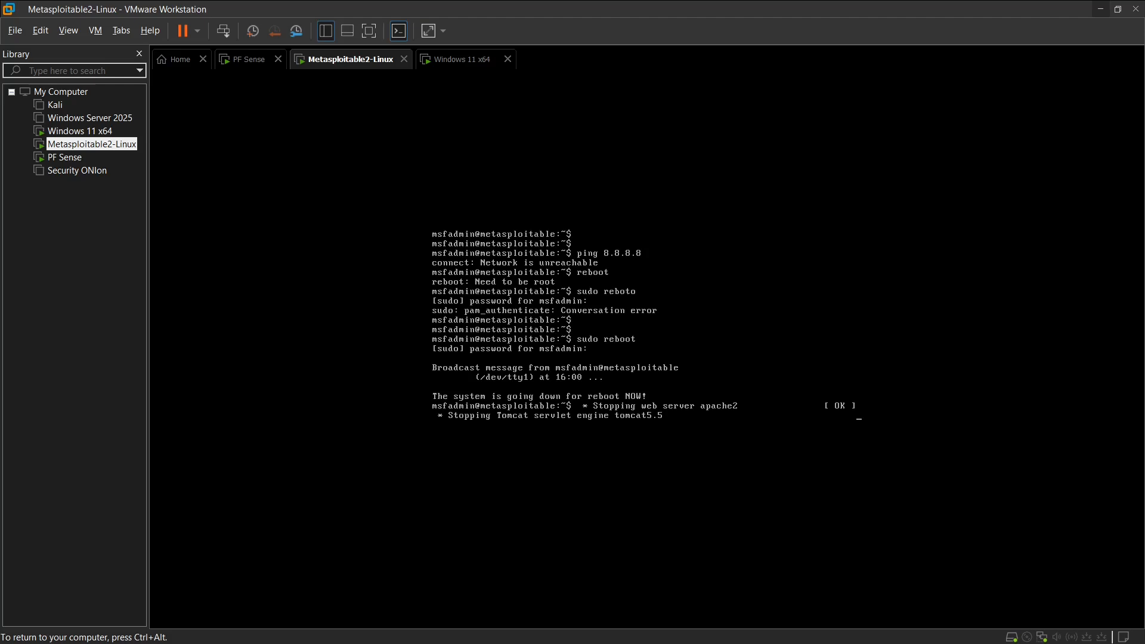
Step: Switch to the Windows 11 x64 virtual machine and add the Traffic Graphs widget to the pfSense dashboard
{"action": "key", "text": "ctrl+alt"}
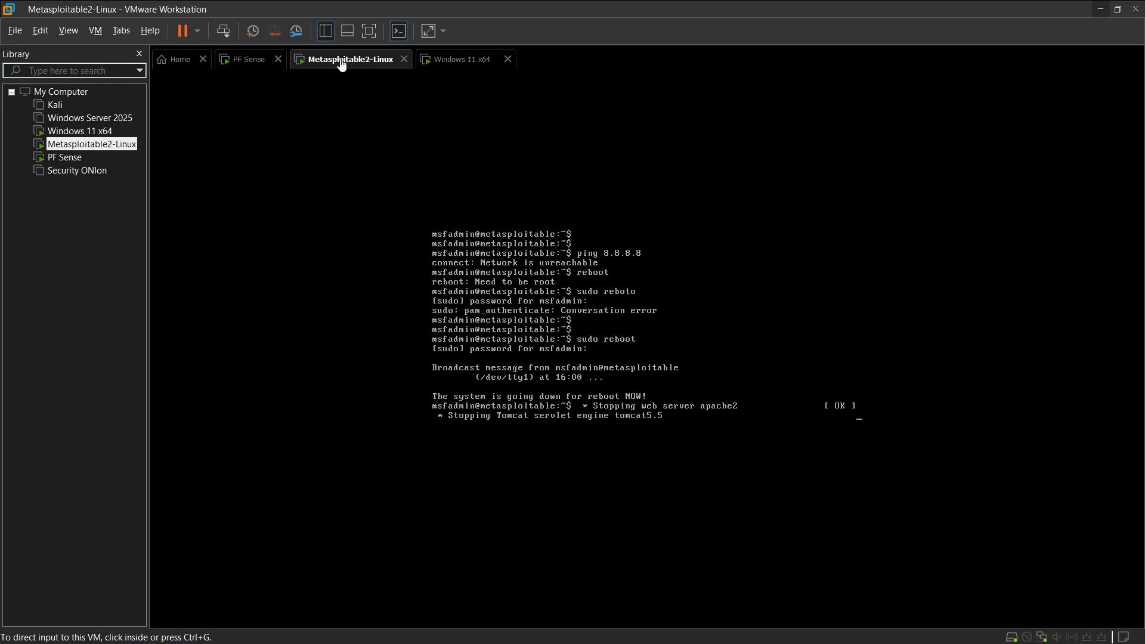
{"action": "left_click", "coordinate": [477, 59]}
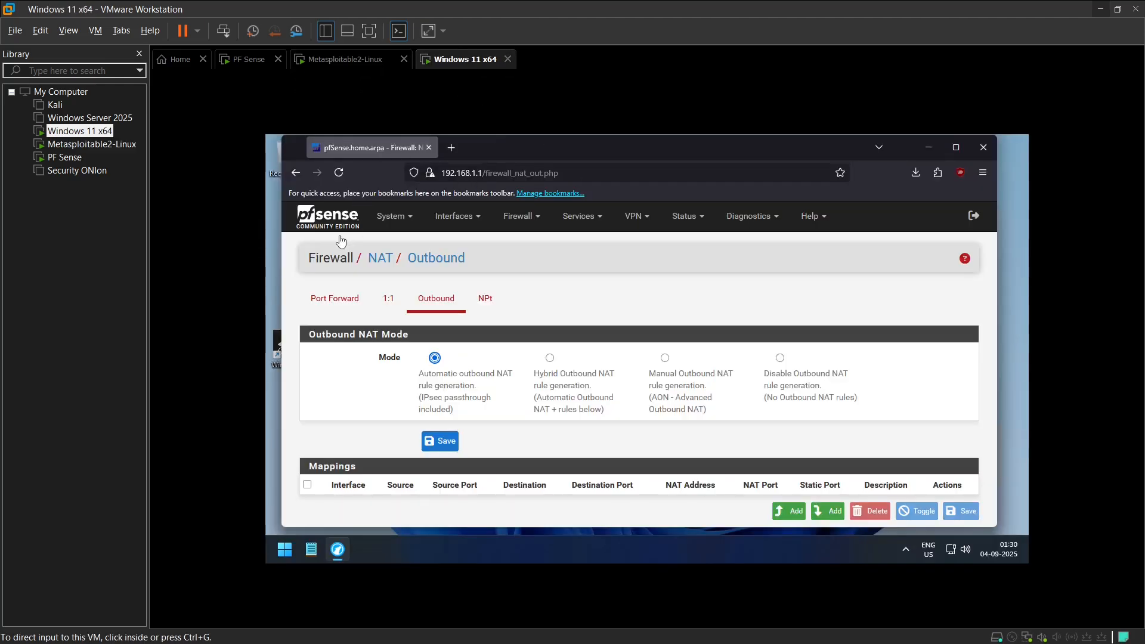
{"action": "left_click", "coordinate": [327, 222]}
{"action": "left_click", "coordinate": [327, 222]}
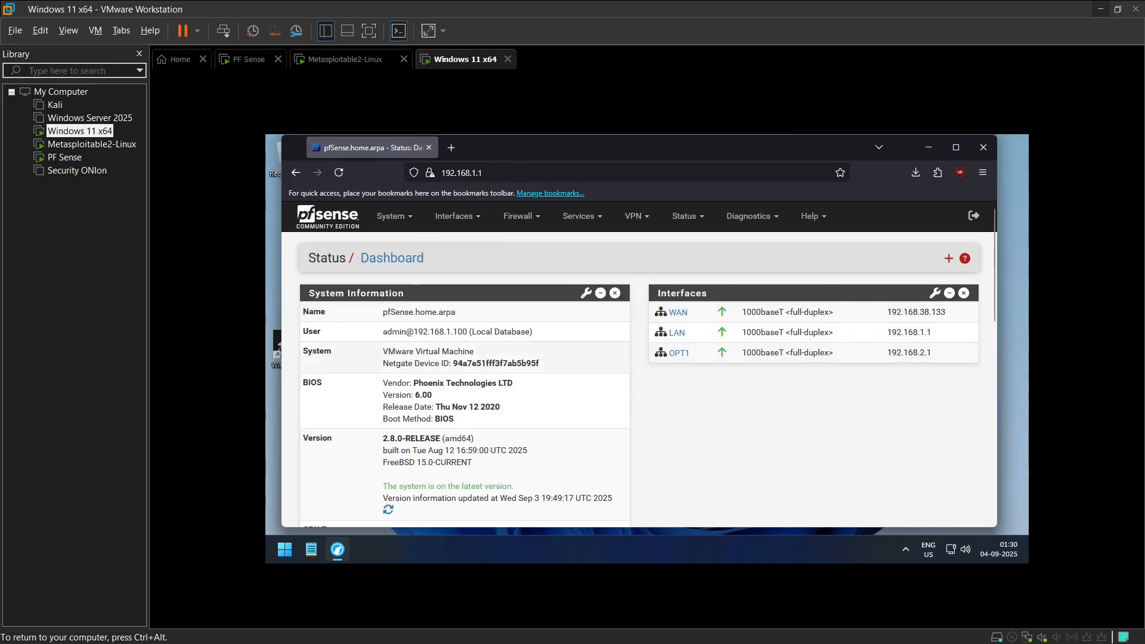
{"action": "left_click", "coordinate": [949, 259]}
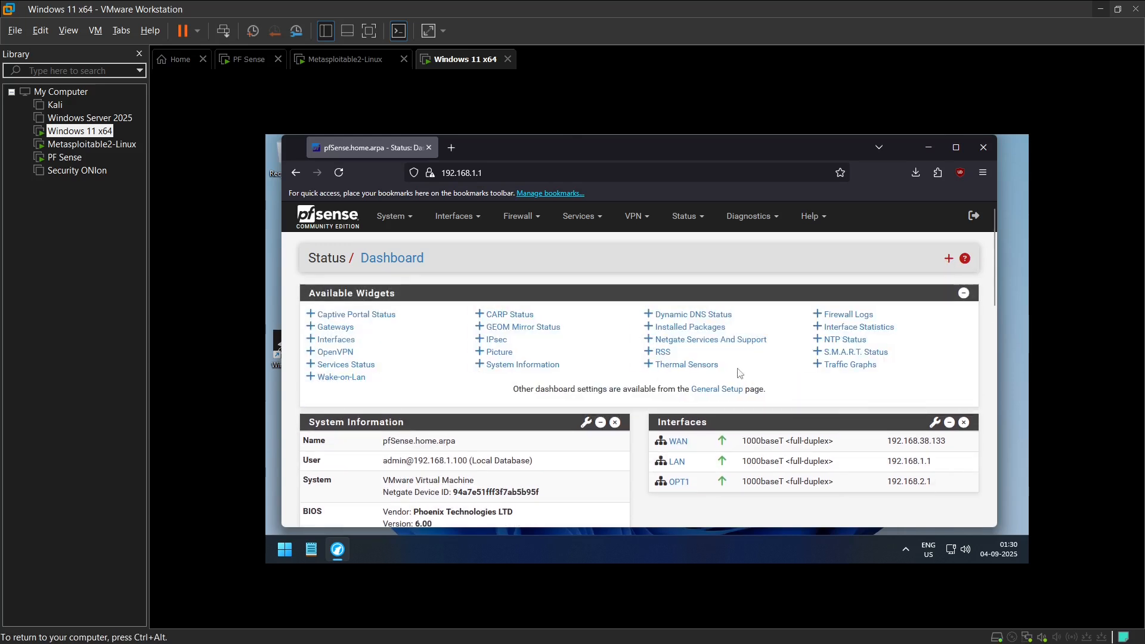
{"action": "scroll", "coordinate": [966, 389], "scroll_direction": "down", "scroll_amount": 7}
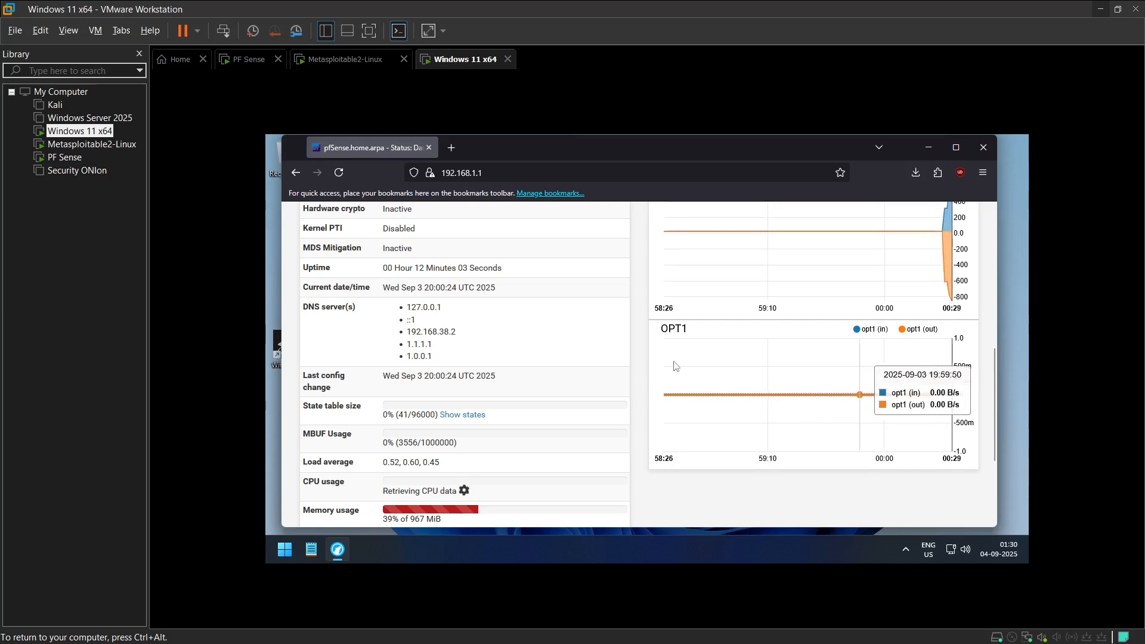
{"action": "scroll", "coordinate": [931, 340], "scroll_direction": "up", "scroll_amount": 1}
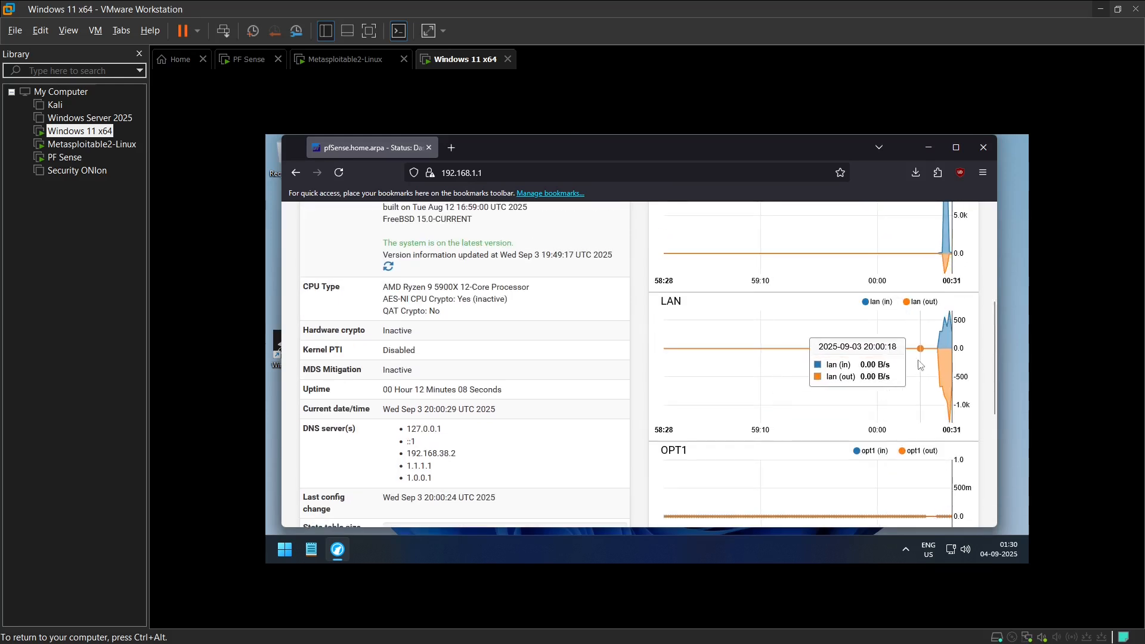
{"action": "scroll", "coordinate": [914, 360], "scroll_direction": "down", "scroll_amount": 2}
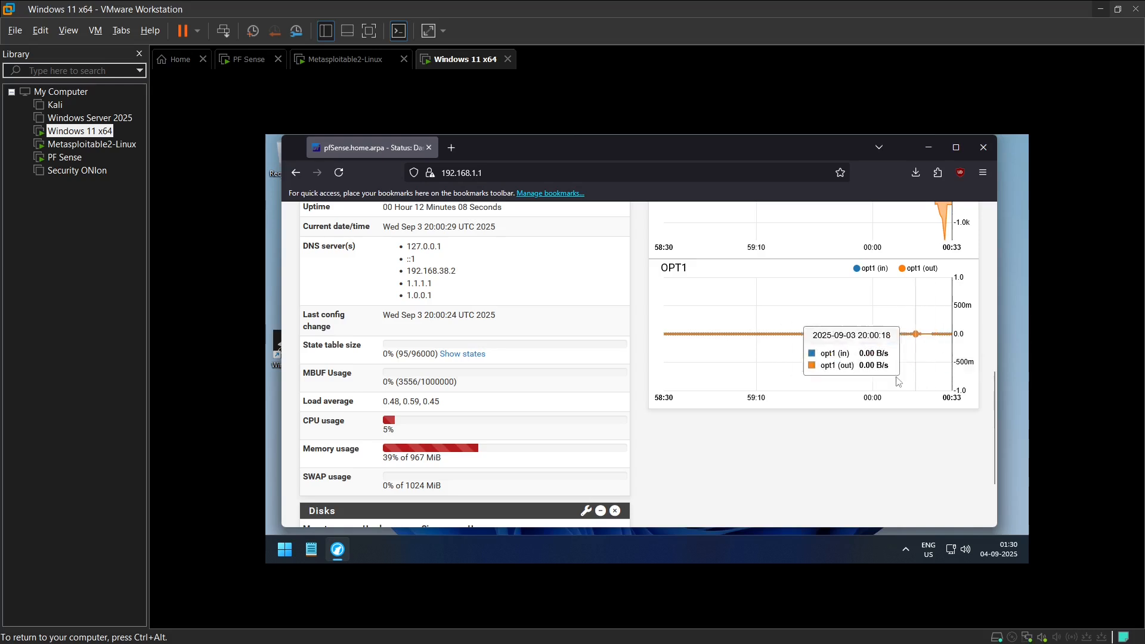
Step: Switch to the Metasploitable2-Linux virtual machine and direct keyboard input to its console
{"action": "left_click", "coordinate": [356, 60]}
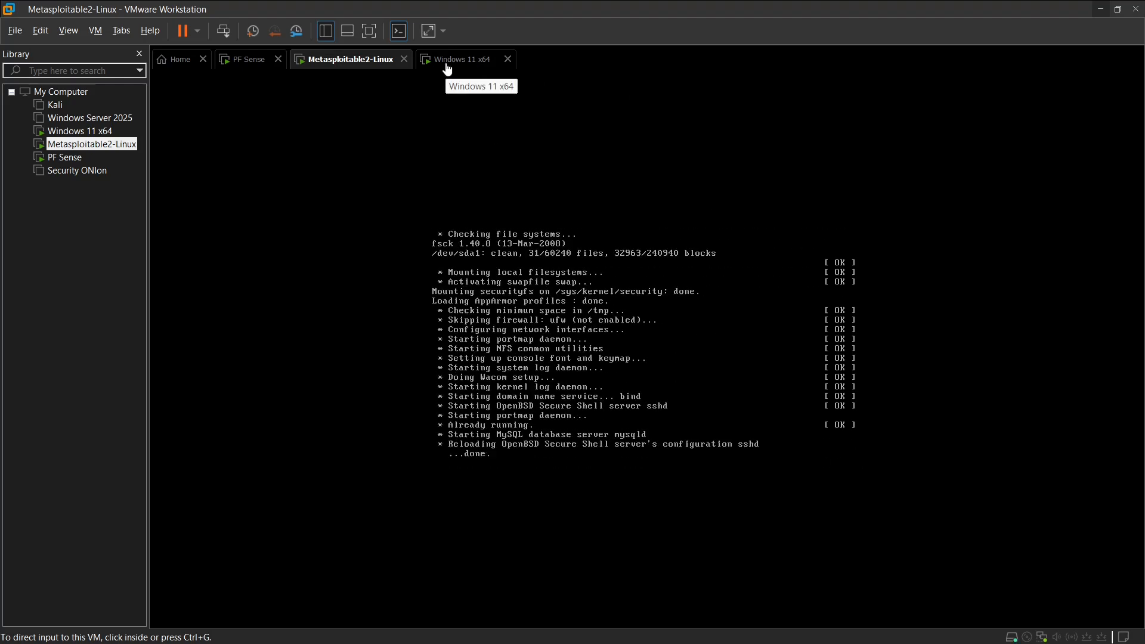
{"action": "key", "text": "ctrl+g"}
{"action": "type", "text": "msfadminb"}
{"action": "key", "text": "Return"}
{"action": "key", "text": "ctrl+d"}
{"action": "type", "text": "d"}
{"action": "key", "text": "Return"}
{"action": "key", "text": "ctrl+d"}
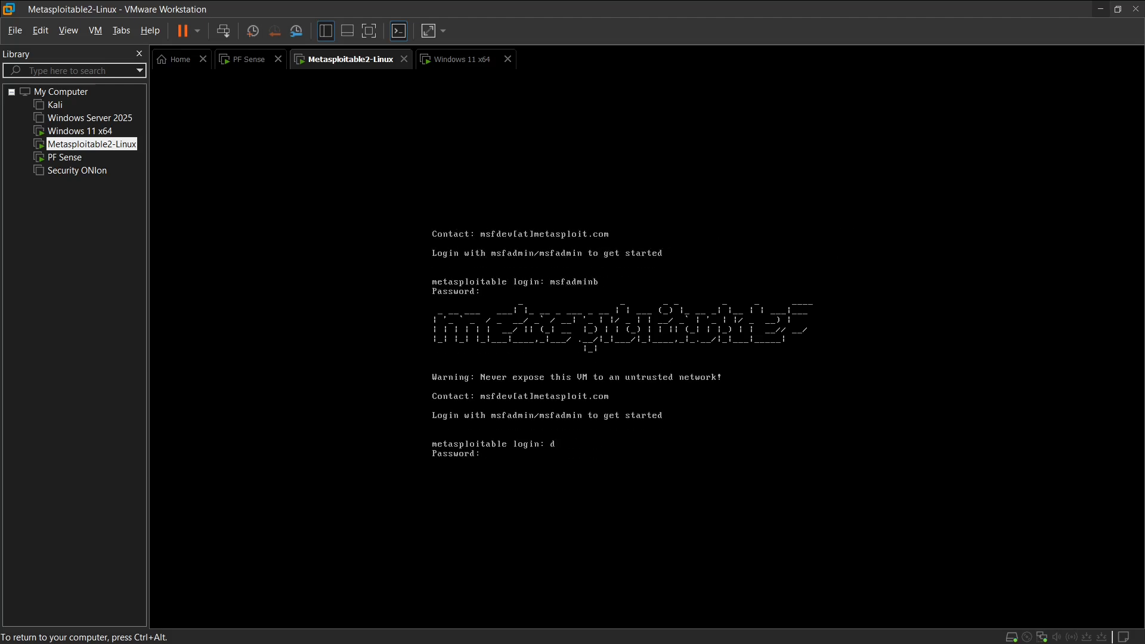
Step: Log in to the Metasploitable2-Linux console with the account's username and password
{"action": "type", "text": "msfadmin"}
{"action": "key", "text": "Return"}
{"action": "type", "text": "msfadmin"}
{"action": "key", "text": "Return"}
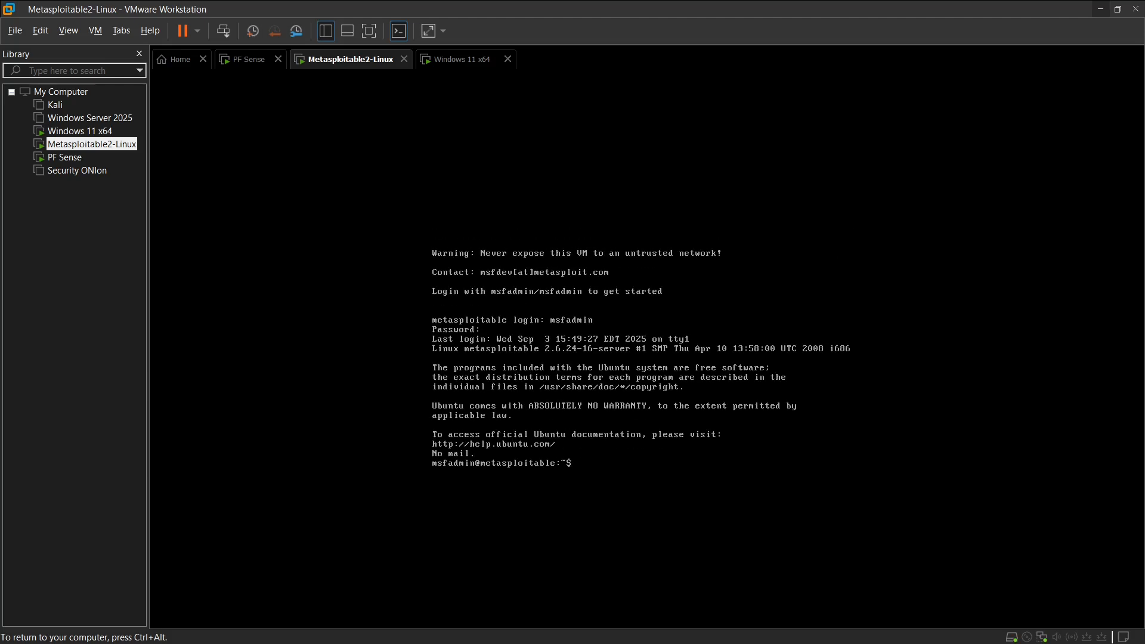
Step: Test the Metasploitable2-Linux machine's internet connectivity with ping 8.8.8.8, stopping it after a few replies
{"action": "type", "text": "ping 8.8.8.8"}
{"action": "key", "text": "Return"}
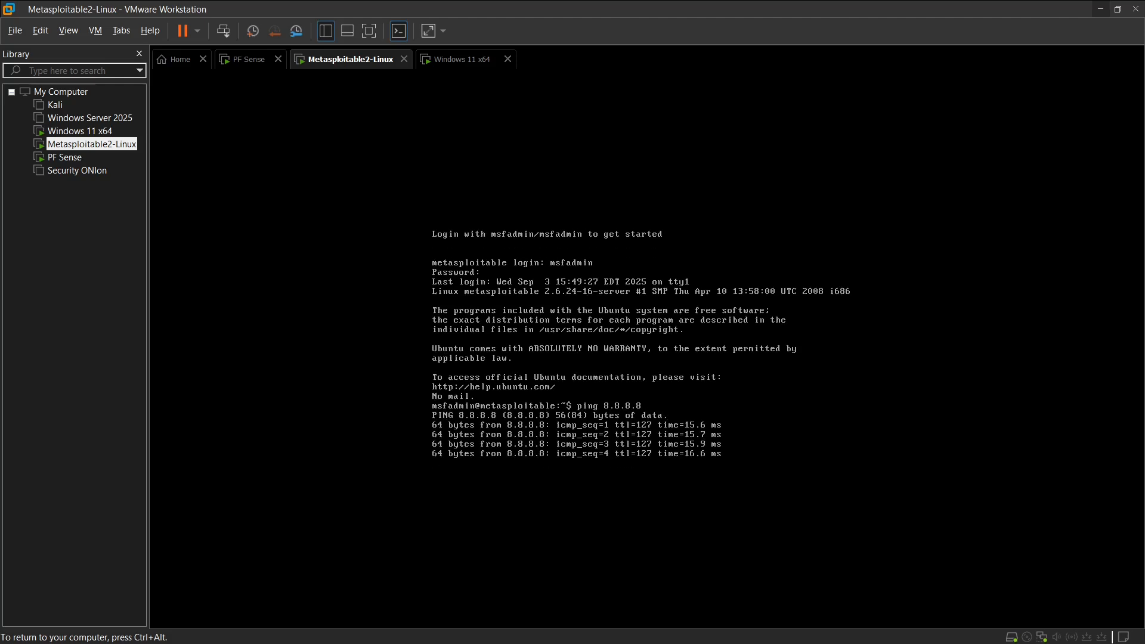
{"action": "key", "text": "ctrl+c"}
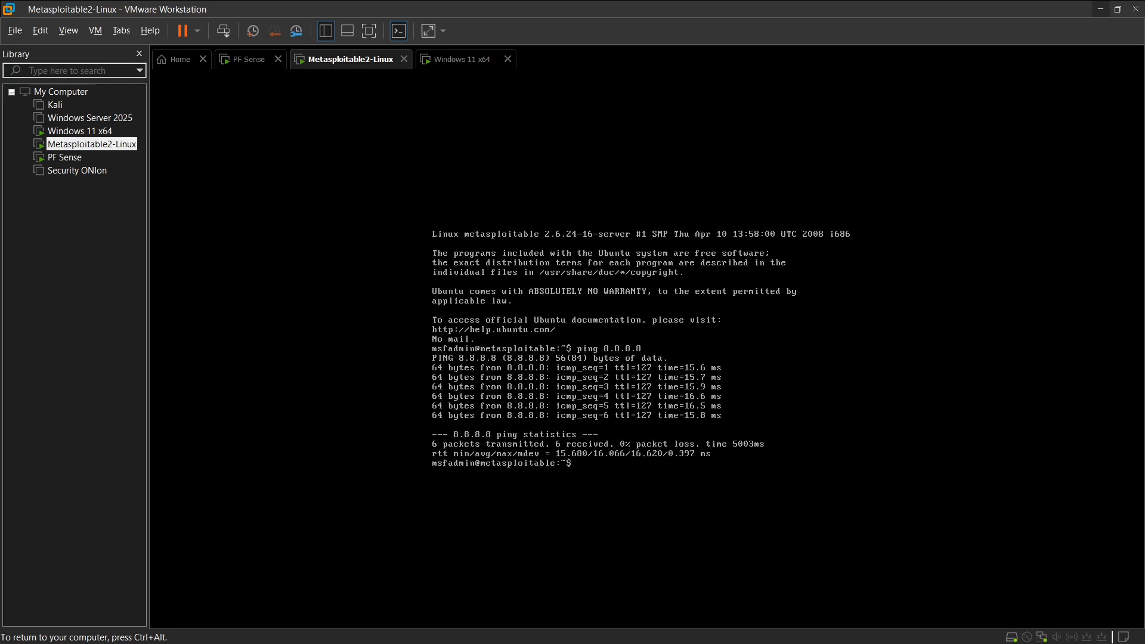
Step: Check which LAN segment the Metasploitable2-Linux machine's network adapter uses in its virtual machine settings
{"action": "key", "text": "ctrl+alt"}
{"action": "right_click", "coordinate": [84, 143]}
{"action": "left_click", "coordinate": [131, 429]}
{"action": "left_click_drag", "start_coordinate": [395, 72], "coordinate": [409, 88]}
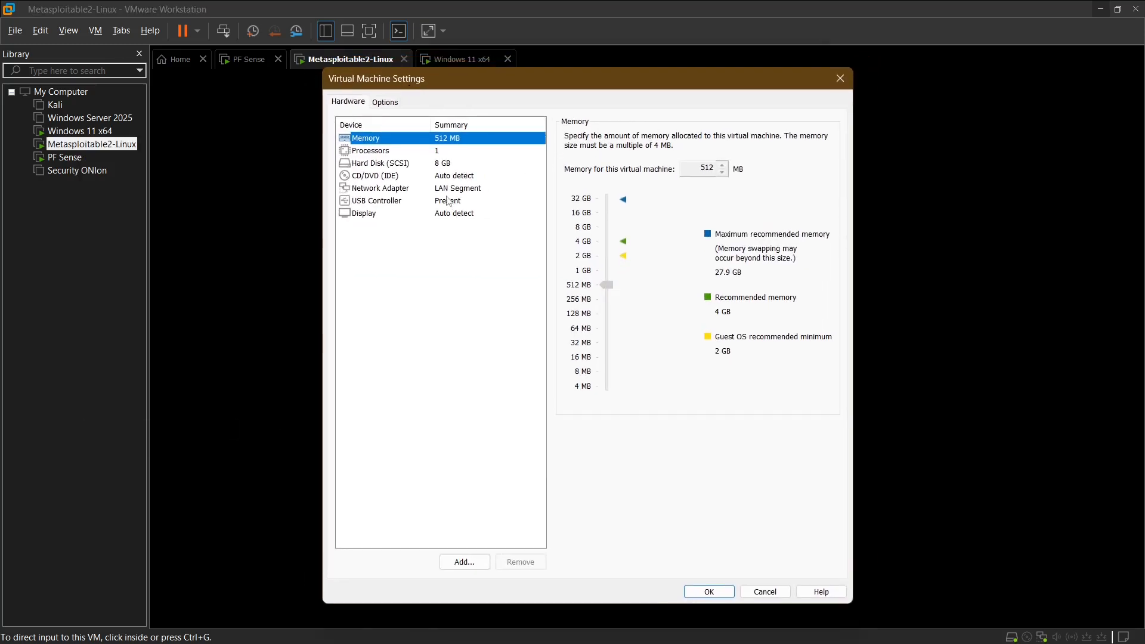
{"action": "left_click", "coordinate": [441, 188]}
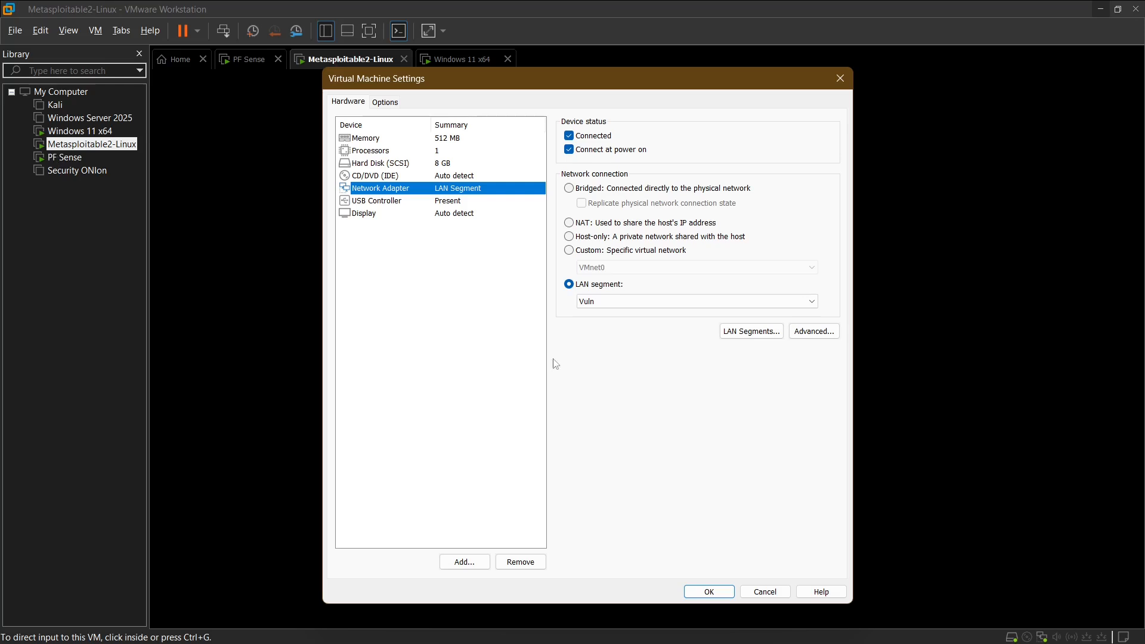
{"action": "right_click", "coordinate": [55, 133]}
{"action": "left_click", "coordinate": [840, 79]}
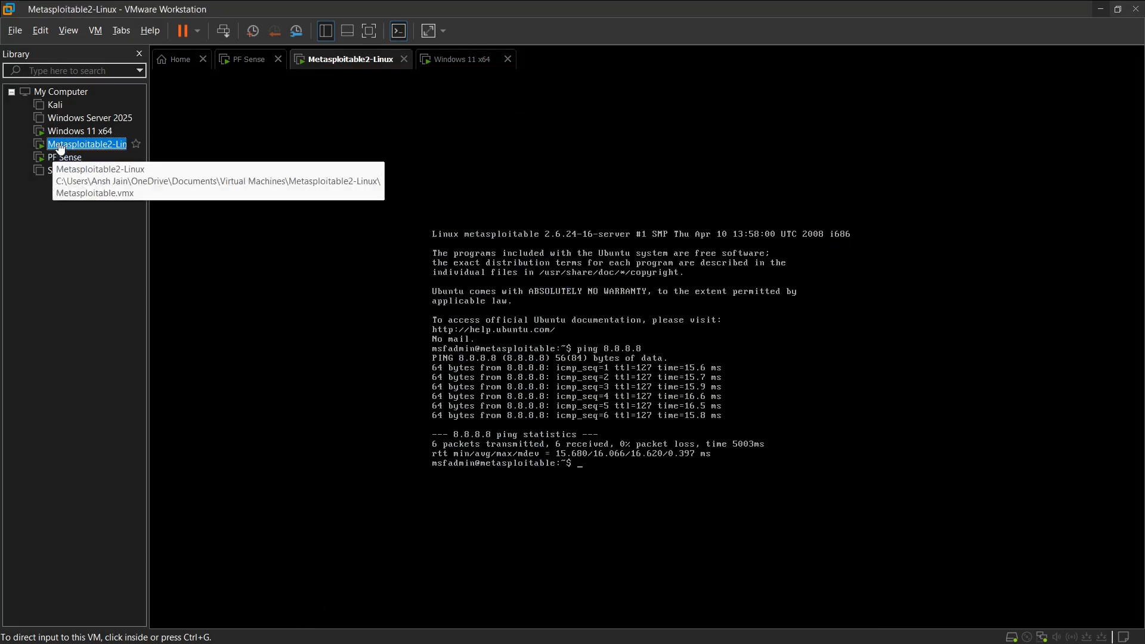
Step: Check which LAN segment the Windows 11 x64 machine's network adapter uses in its virtual machine settings
{"action": "right_click", "coordinate": [67, 135]}
{"action": "left_click", "coordinate": [105, 409]}
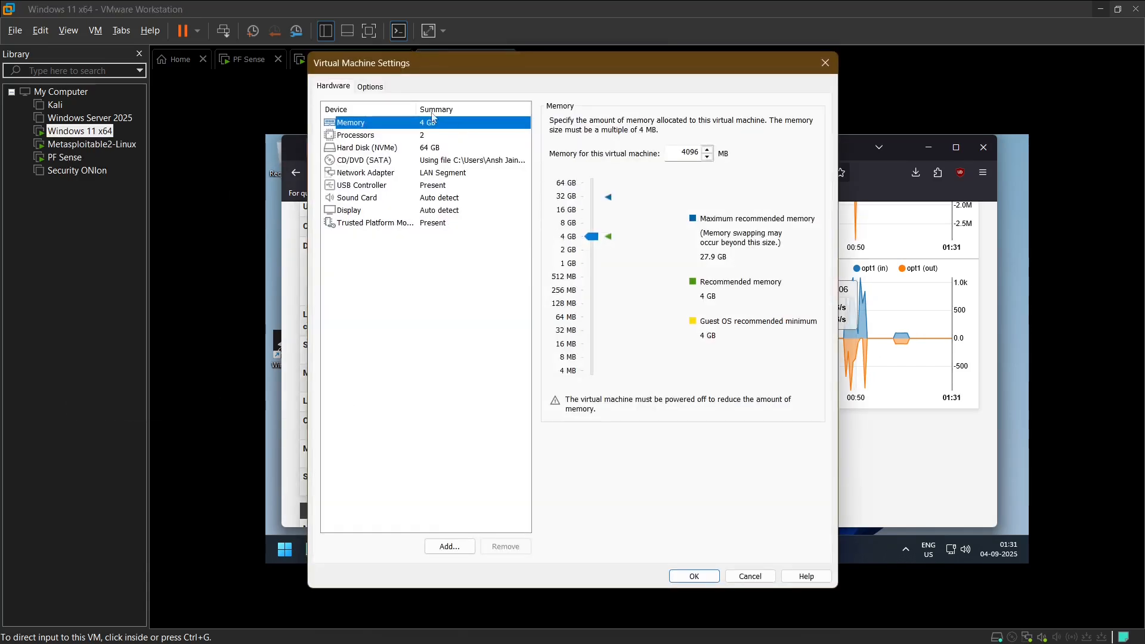
{"action": "left_click", "coordinate": [446, 174]}
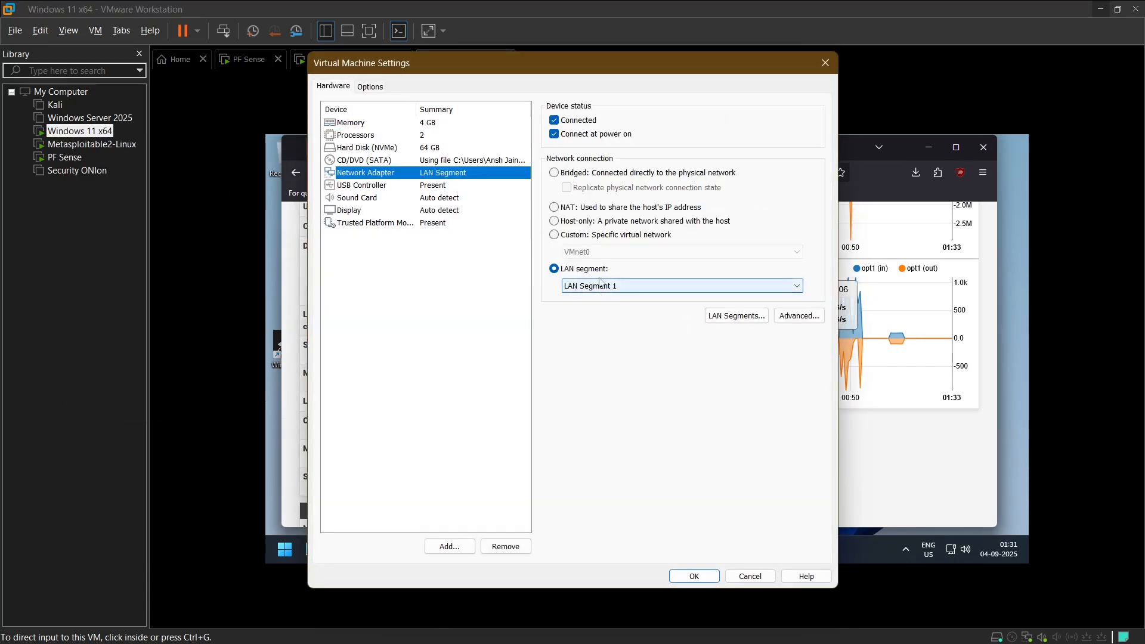
{"action": "left_click", "coordinate": [694, 576]}
Step: Examine the WAN, LAN and OPT1 traffic graphs on the pfSense dashboard
{"action": "left_click", "coordinate": [795, 501]}
{"action": "scroll", "coordinate": [793, 411], "scroll_direction": "up", "scroll_amount": 2}
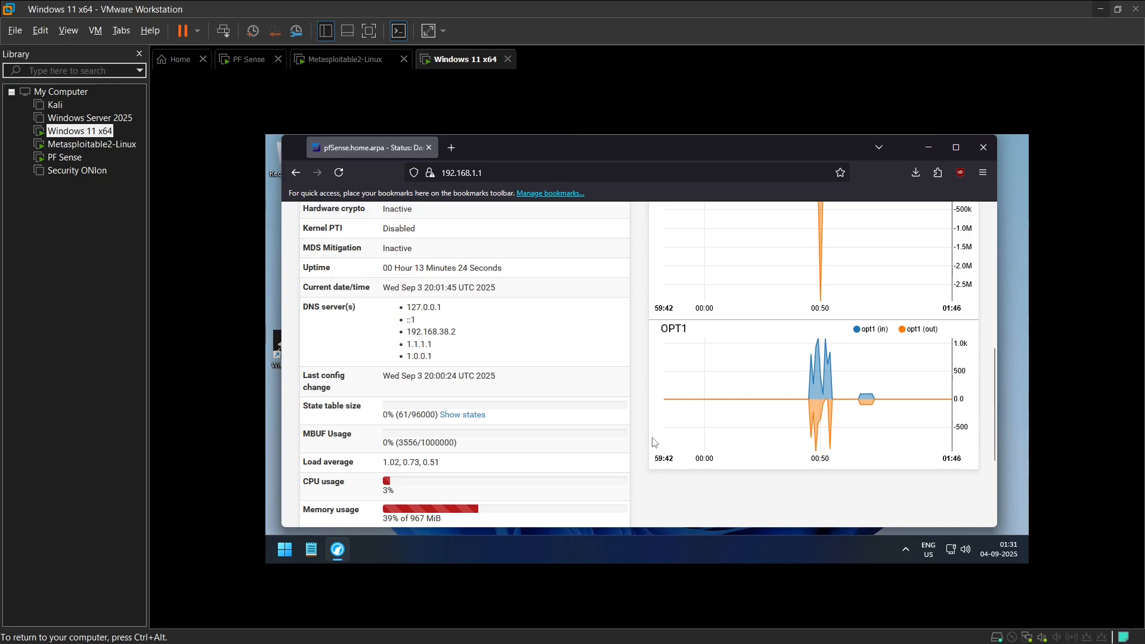
{"action": "scroll", "coordinate": [530, 403], "scroll_direction": "up", "scroll_amount": 3}
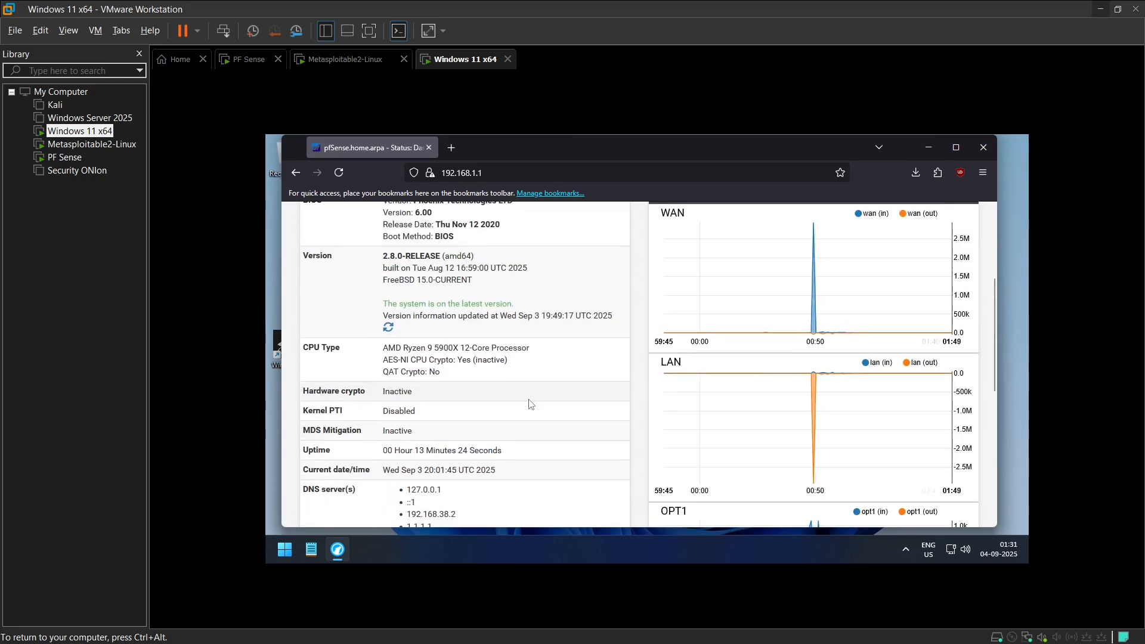
{"action": "scroll", "coordinate": [531, 405], "scroll_direction": "up", "scroll_amount": 1}
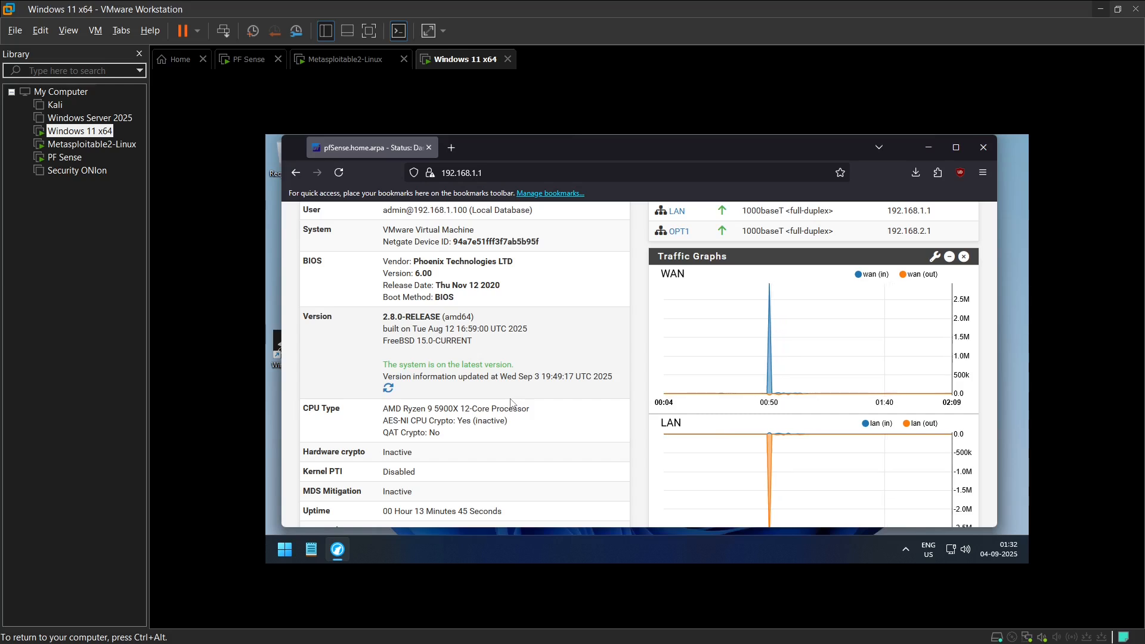
{"action": "scroll", "coordinate": [511, 403], "scroll_direction": "down", "scroll_amount": 3}
{"action": "scroll", "coordinate": [513, 412], "scroll_direction": "down", "scroll_amount": 2}
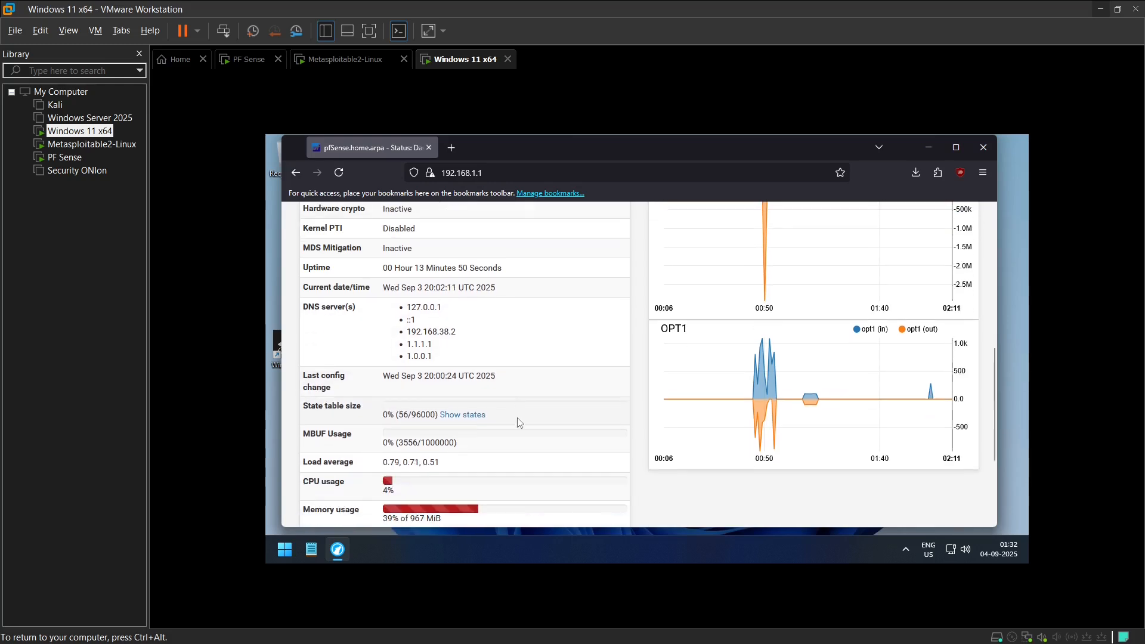